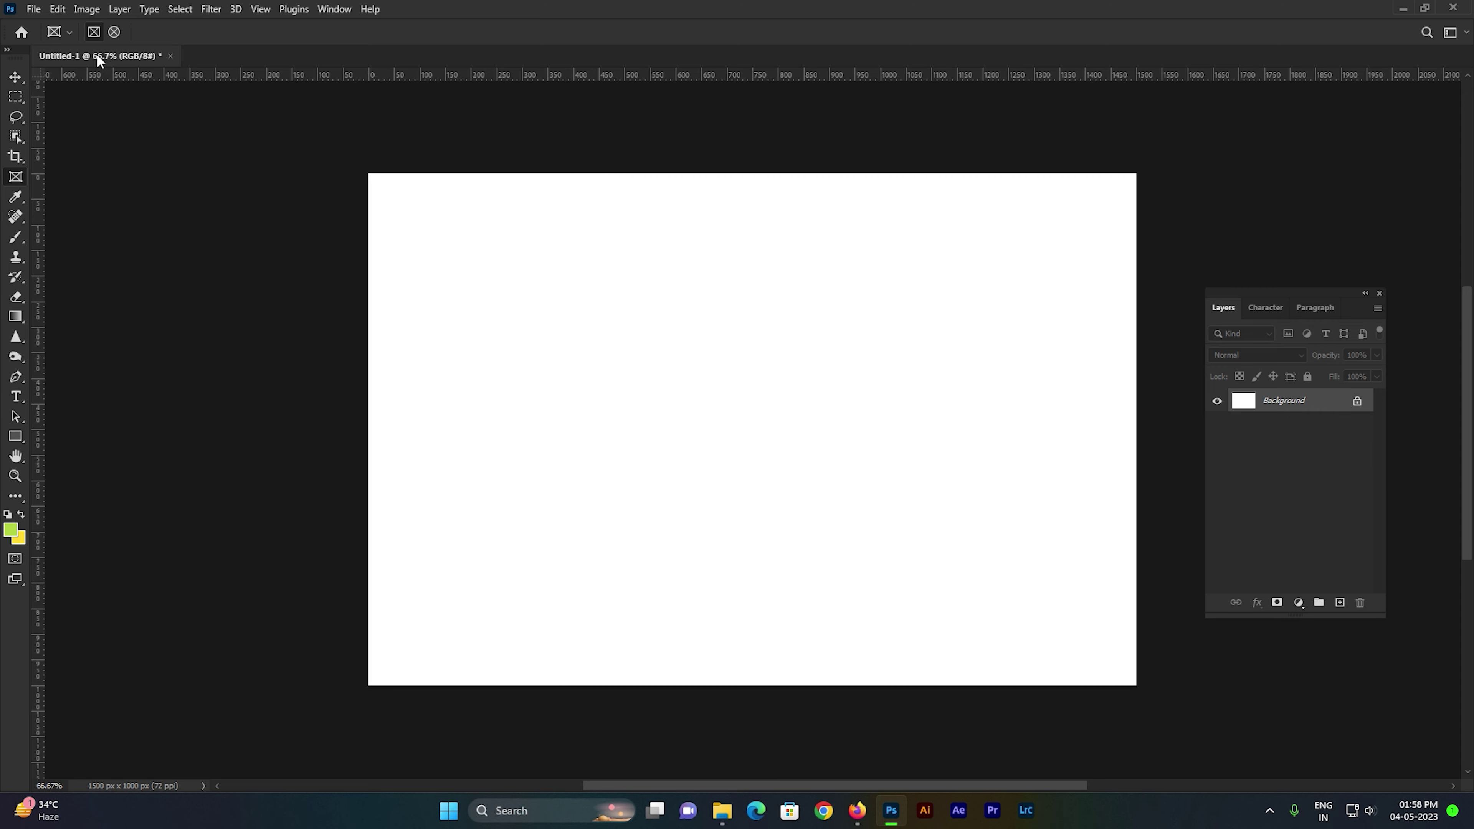
Draw a rectangular frame about 657 × 609 px on the left of the canvas as Frame 1.
click(95, 33)
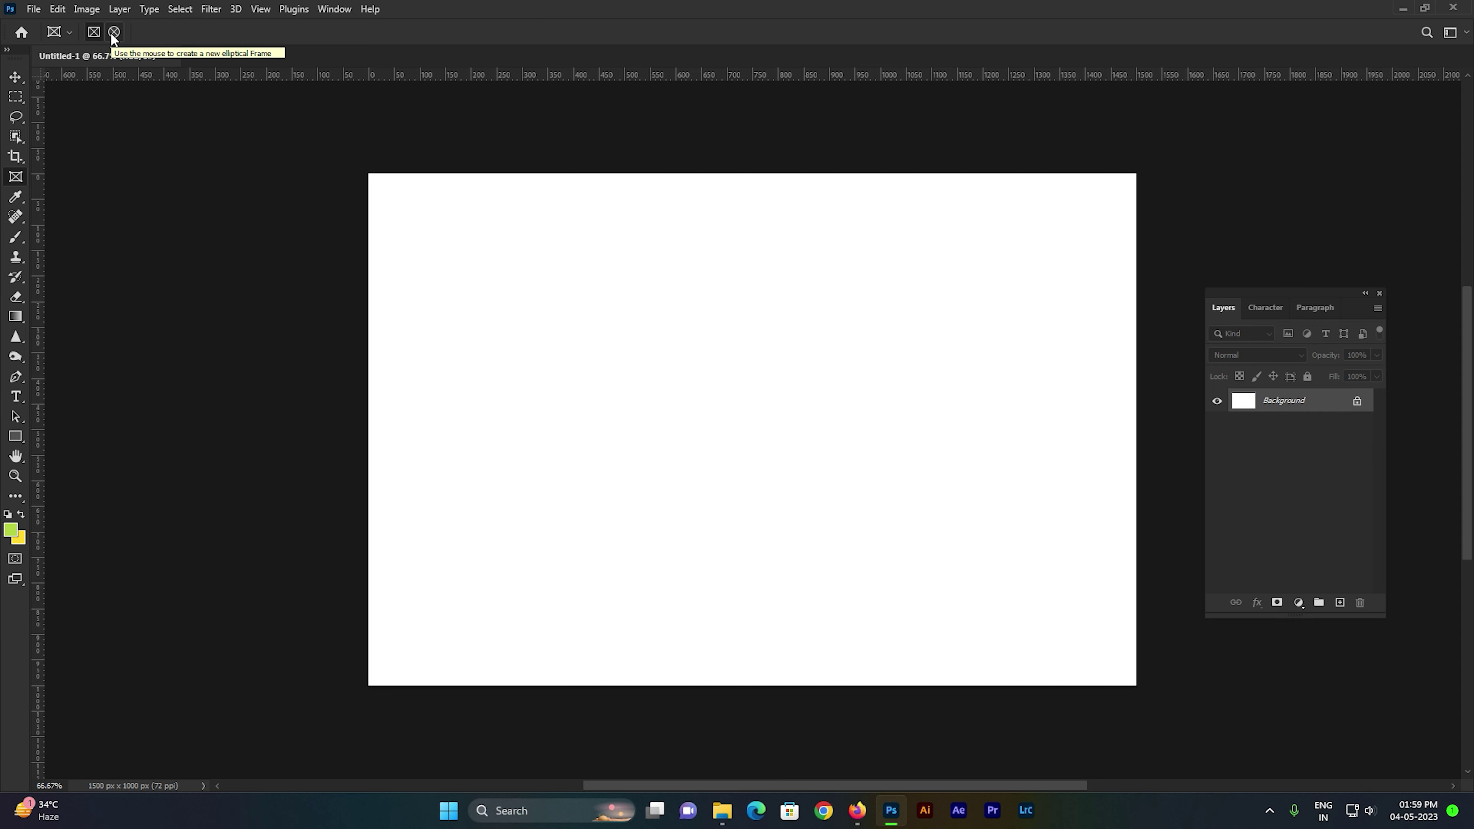
click(112, 33)
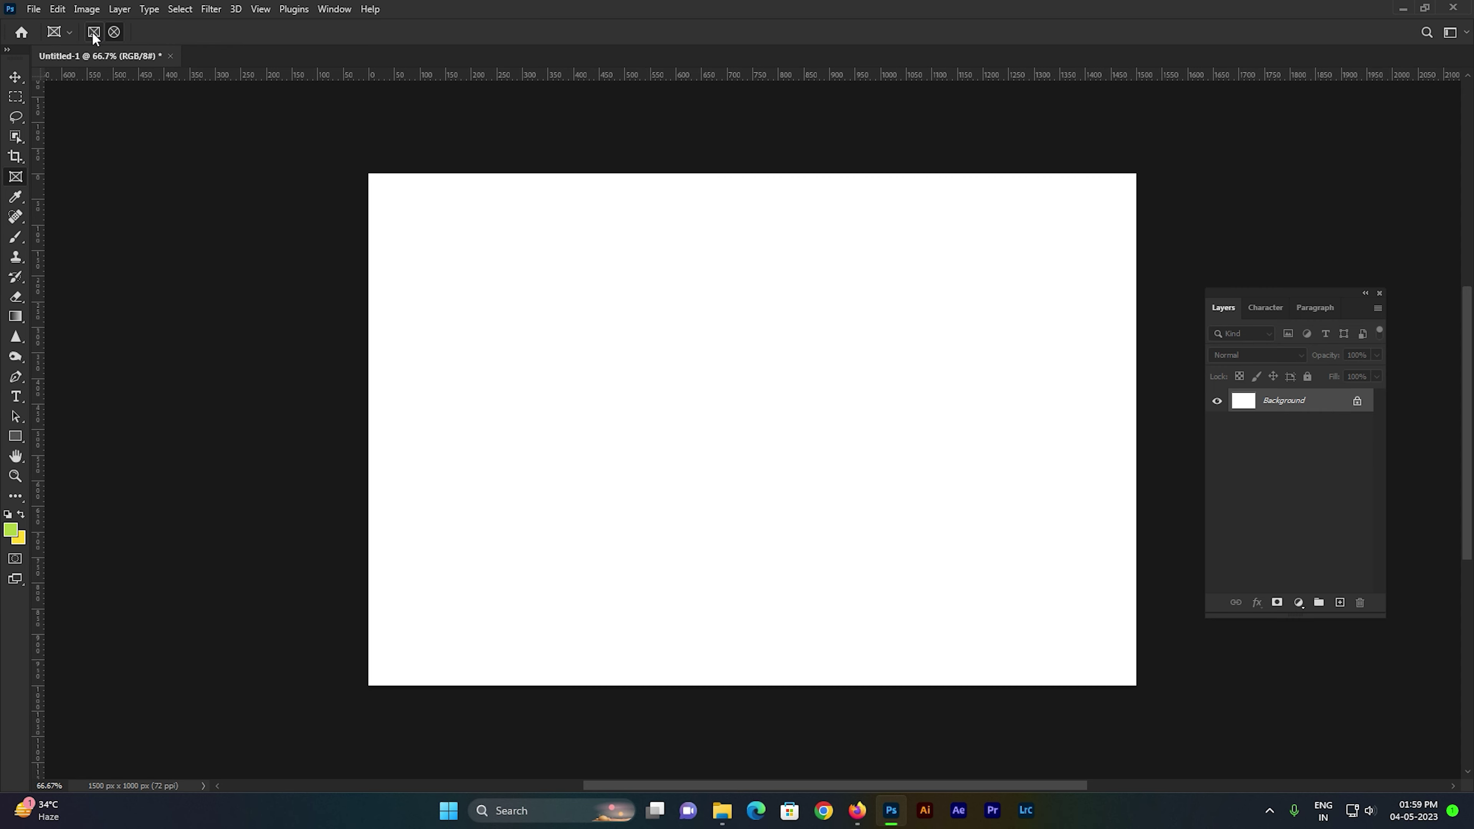
click(94, 33)
drag(473, 264, 629, 432)
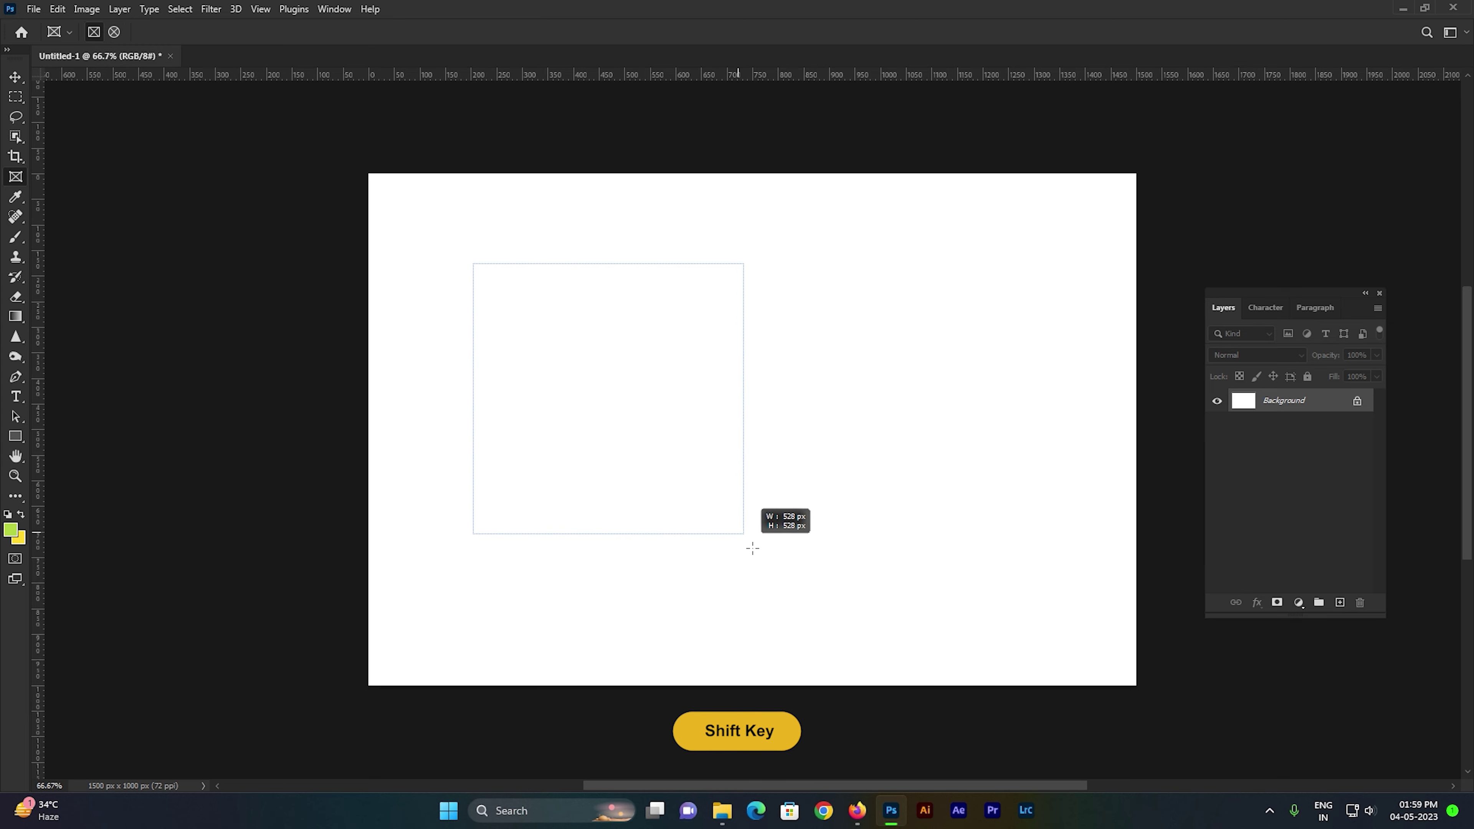
mouse_move(629, 432)
mouse_down()
mouse_move(773, 563)
mouse_move(625, 402)
mouse_move(827, 590)
mouse_move(678, 452)
mouse_move(839, 455)
mouse_move(915, 490)
mouse_move(944, 612)
mouse_move(1020, 628)
mouse_move(1049, 569)
mouse_move(714, 514)
mouse_move(906, 547)
mouse_move(937, 617)
mouse_move(719, 475)
mouse_move(852, 579)
mouse_move(701, 490)
mouse_move(822, 596)
mouse_move(708, 484)
mouse_move(816, 585)
mouse_move(684, 497)
mouse_move(825, 592)
mouse_move(763, 550)
mouse_move(810, 575)
mouse_up()
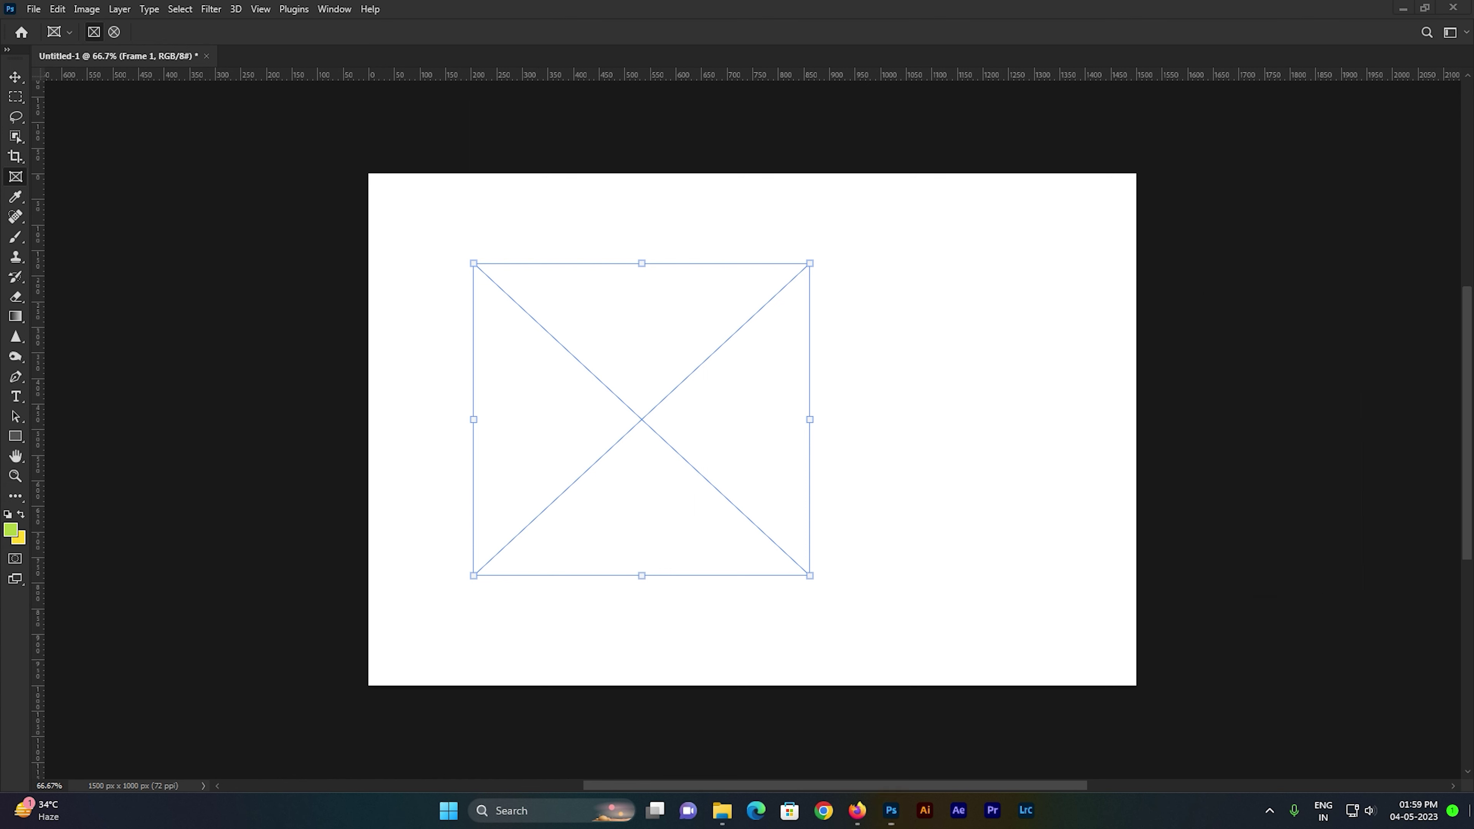
Drop ship-in-lightning image file 1 from the desktop into Frame 1 and shift it right.
click(1402, 8)
mouse_move(30, 109)
mouse_down()
mouse_move(84, 130)
mouse_move(890, 823)
mouse_up()
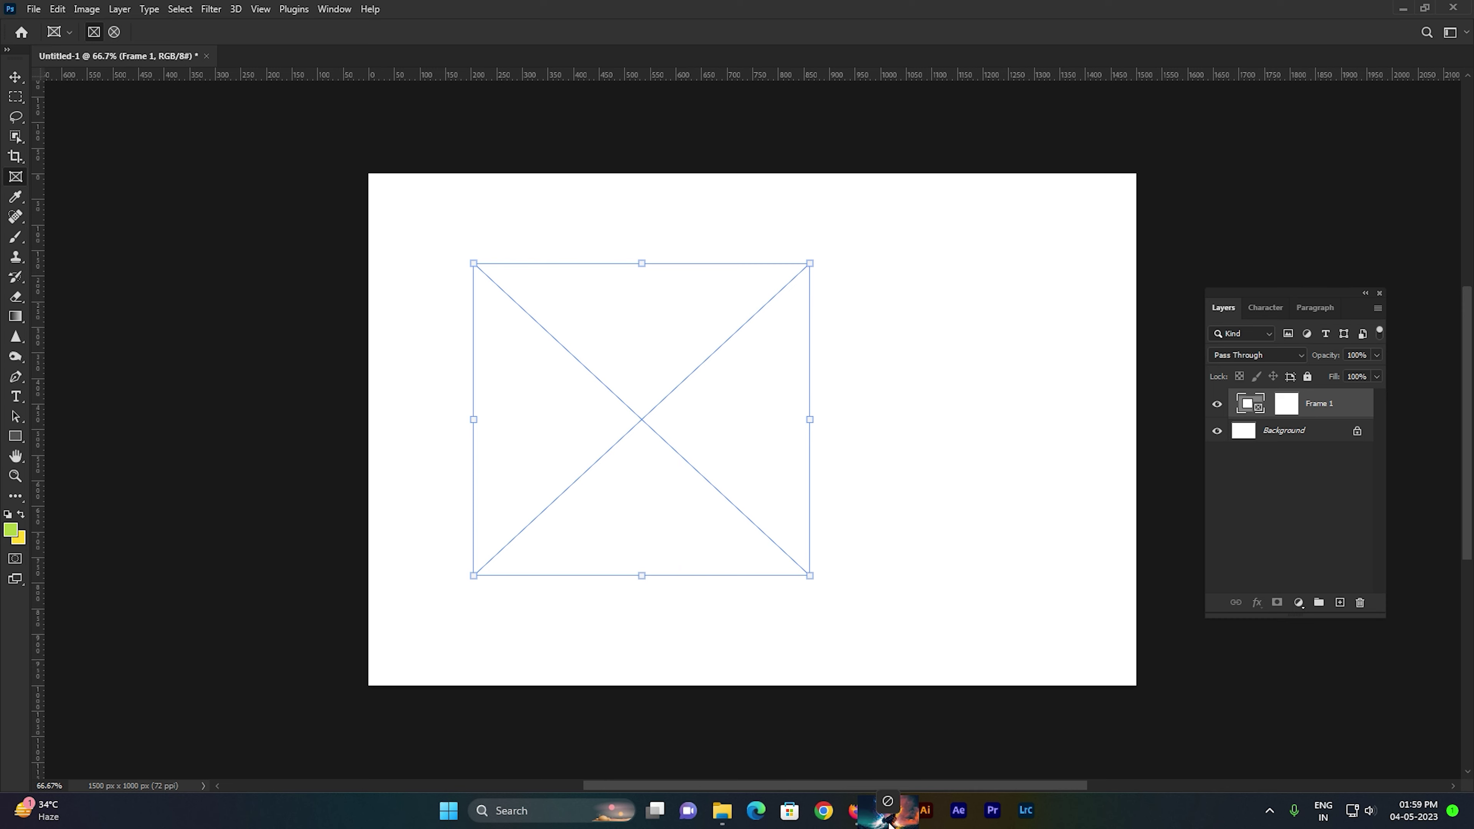
mouse_move(890, 823)
mouse_down()
mouse_move(749, 500)
mouse_move(609, 404)
mouse_move(550, 426)
mouse_move(580, 451)
mouse_up()
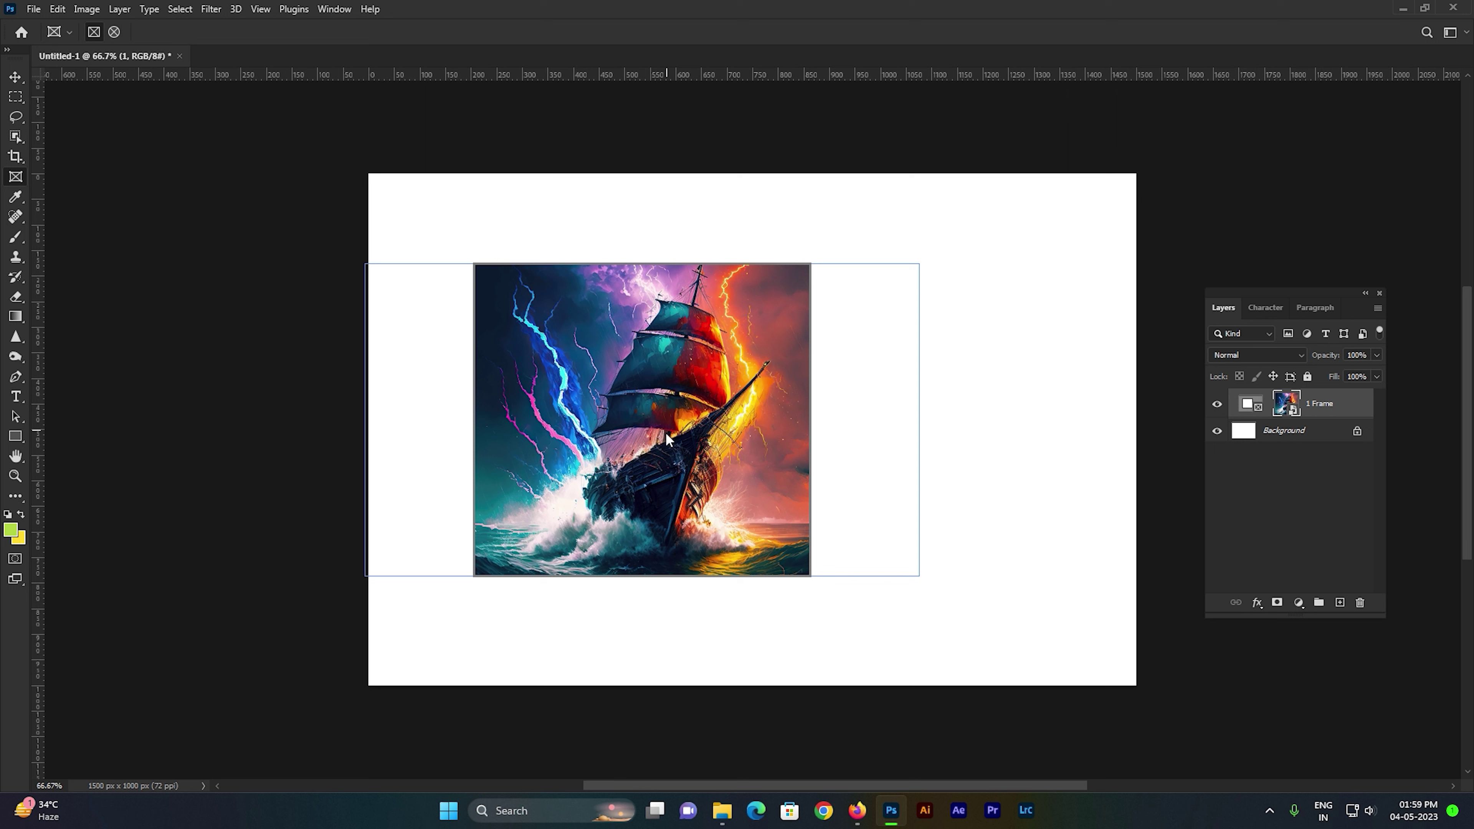
mouse_move(579, 451)
mouse_down()
mouse_move(669, 433)
mouse_move(569, 430)
mouse_move(617, 430)
mouse_move(592, 430)
mouse_up()
Scale the framed ship image to about 31.5%, shift it left, and commit the transform.
key(ctrl+t)
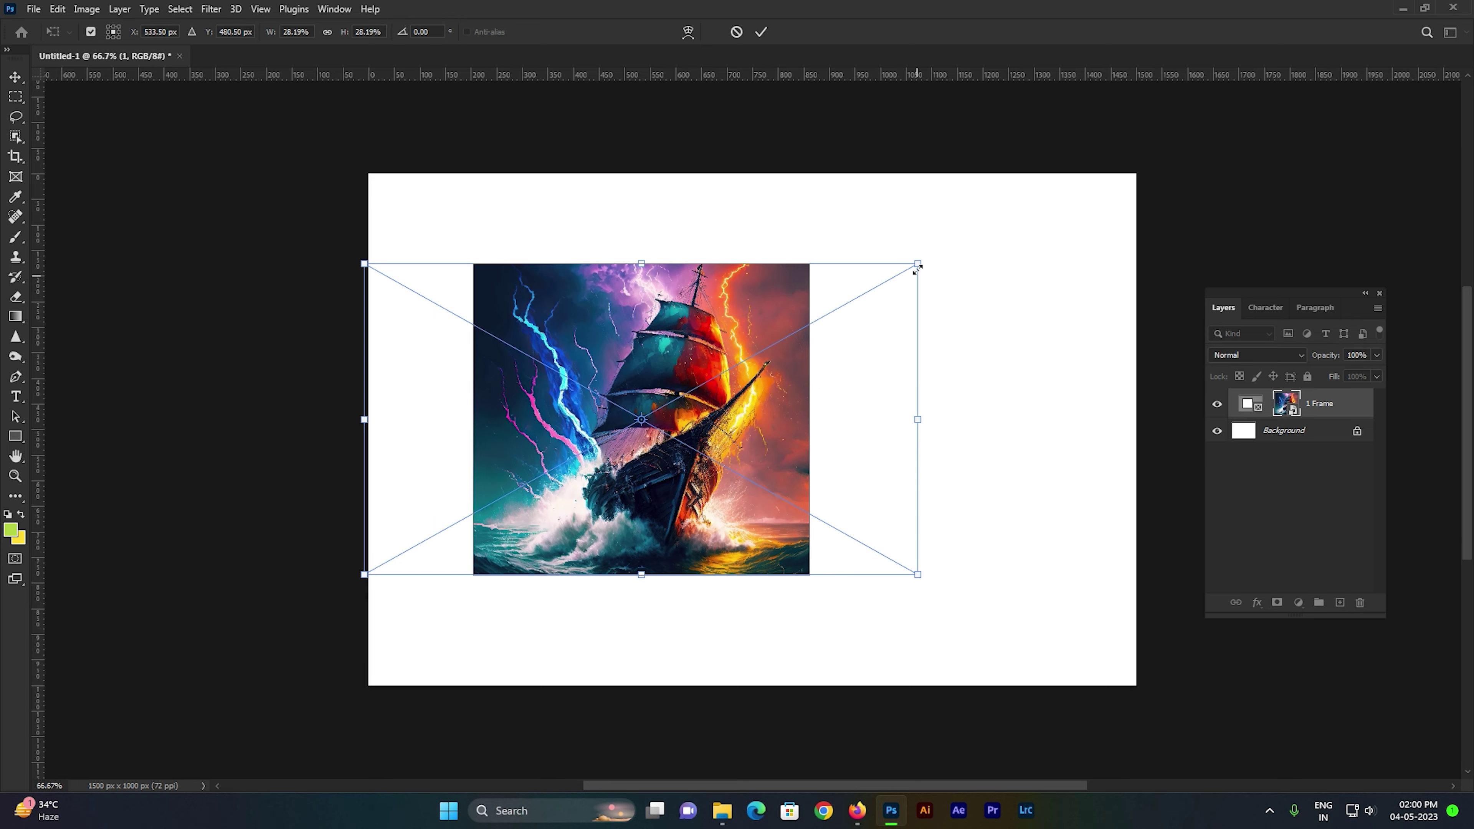
drag(919, 264, 950, 246)
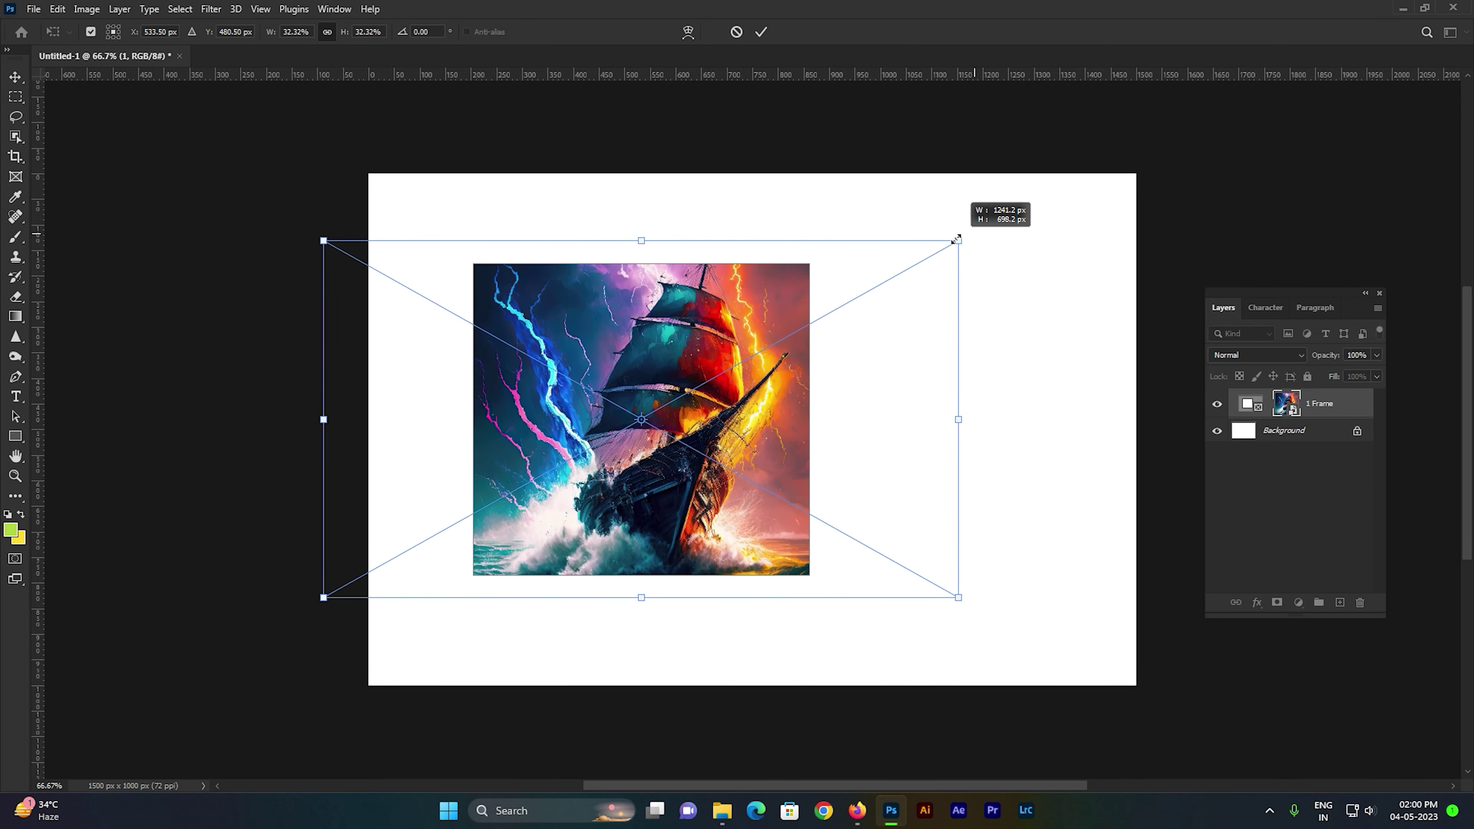
drag(779, 297, 756, 298)
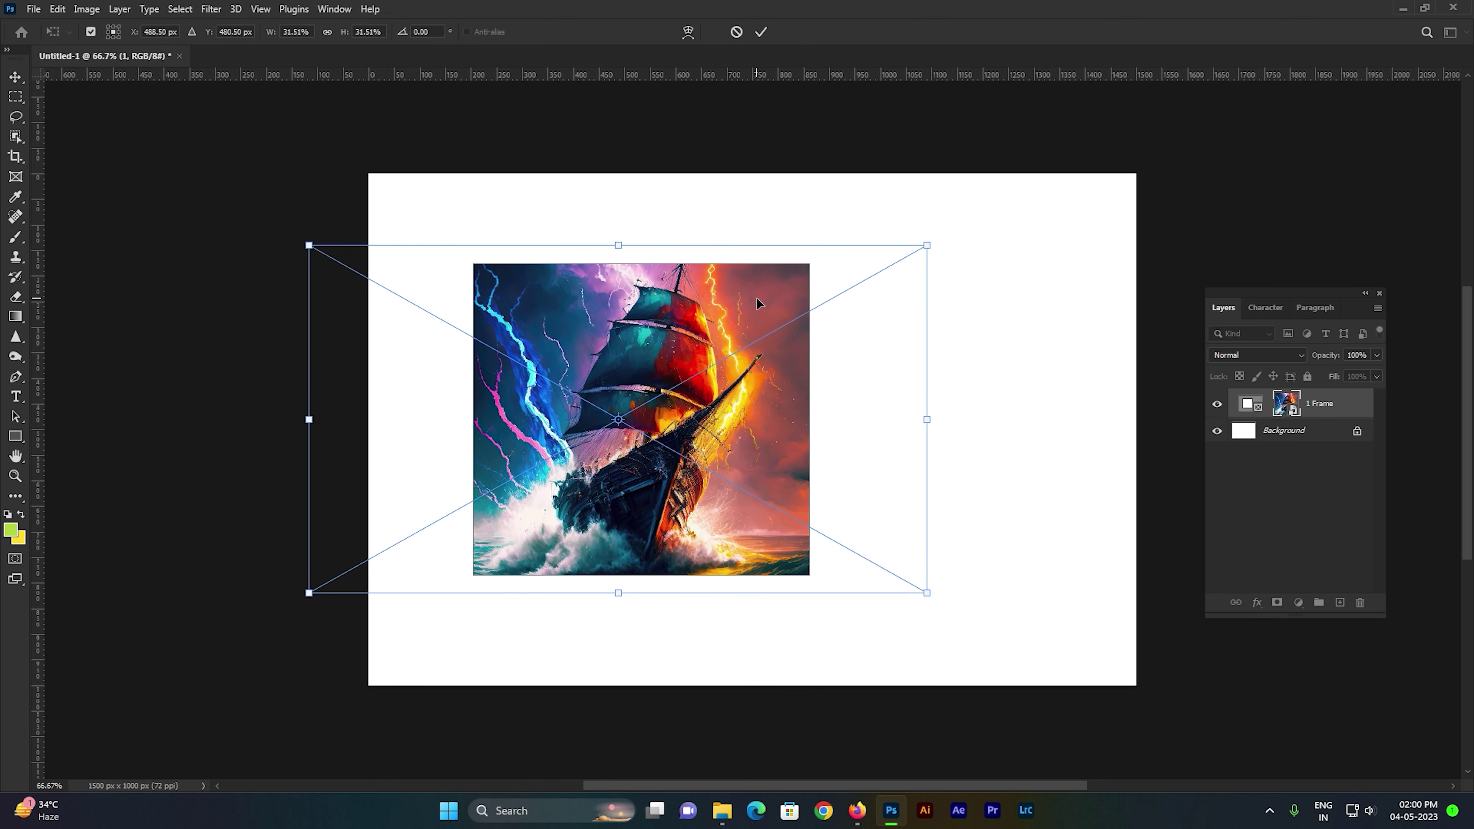
key(Return)
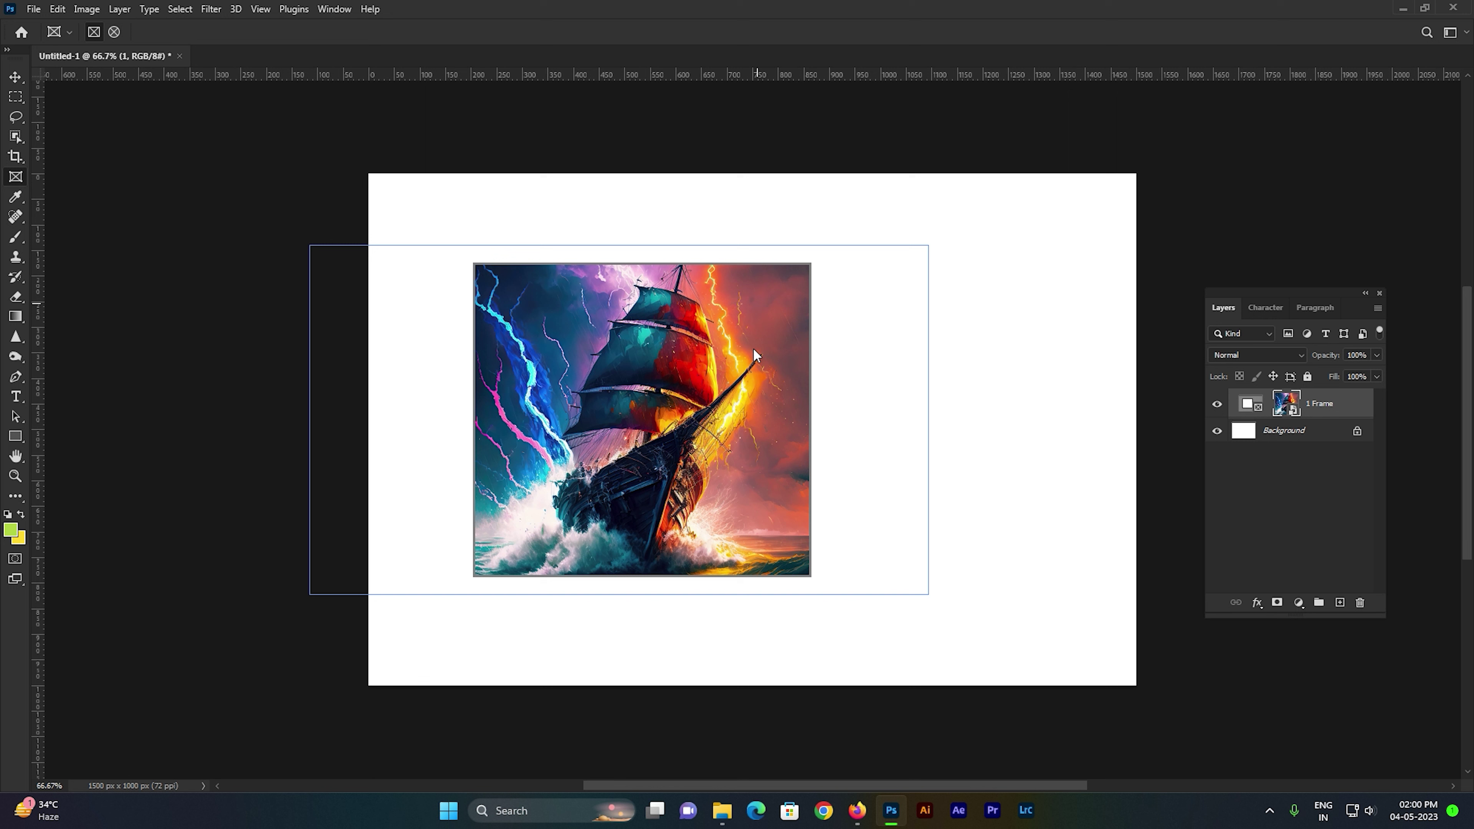
click(1308, 430)
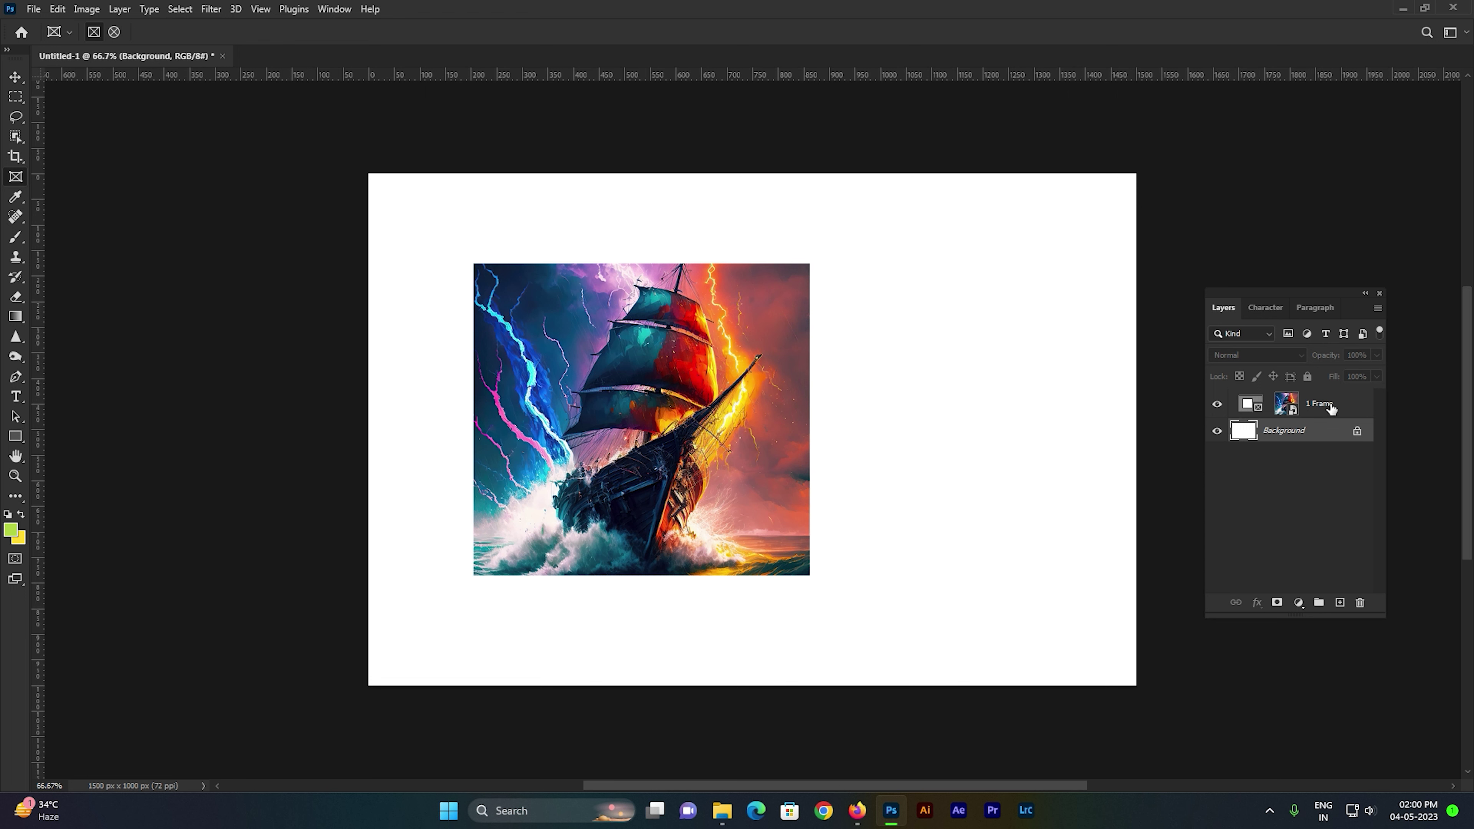
Move the 1 Frame layer right and down toward centre, then nudge the ship left inside it.
click(1332, 410)
click(16, 76)
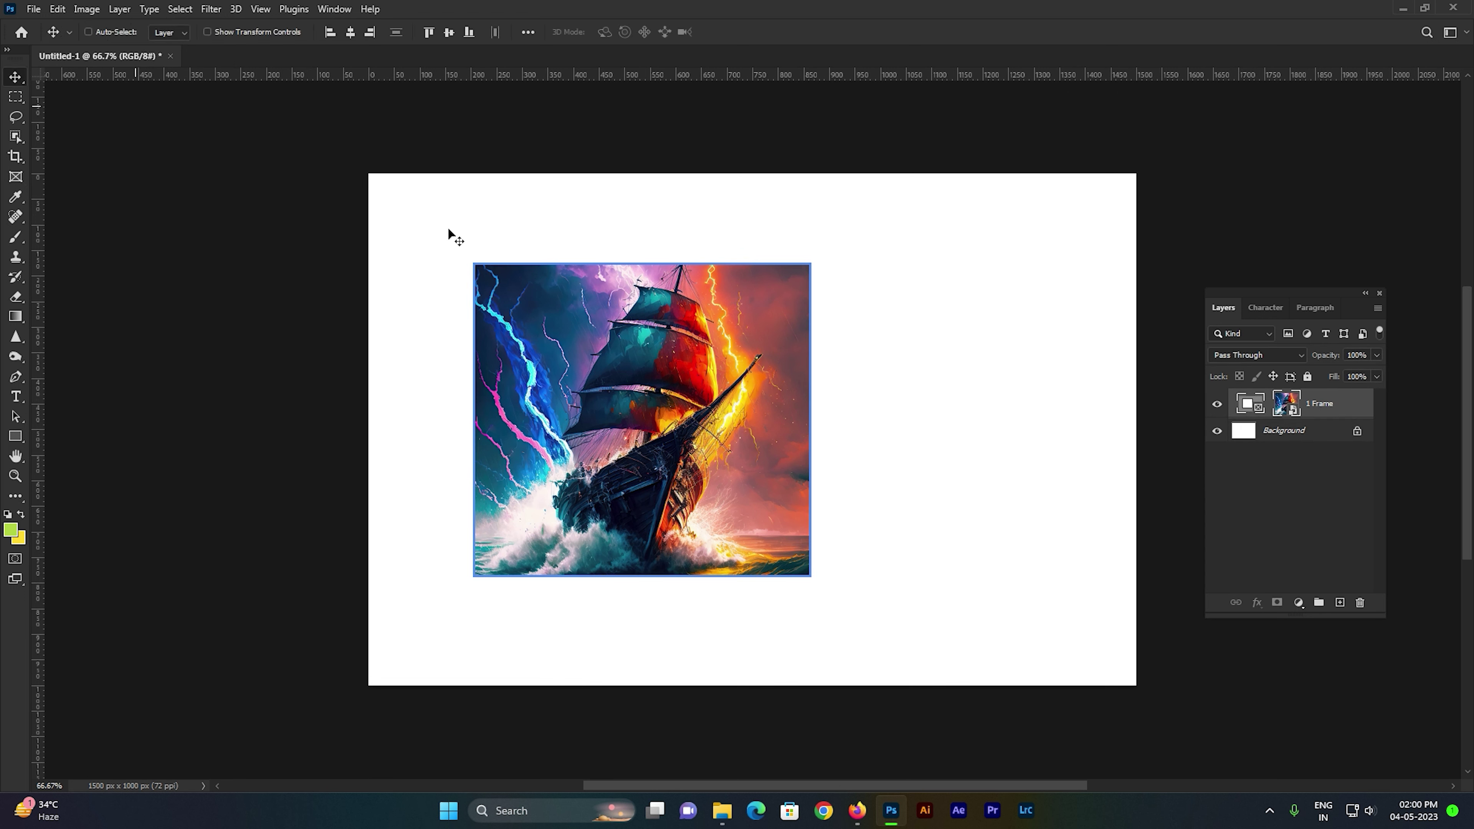
drag(587, 394, 673, 405)
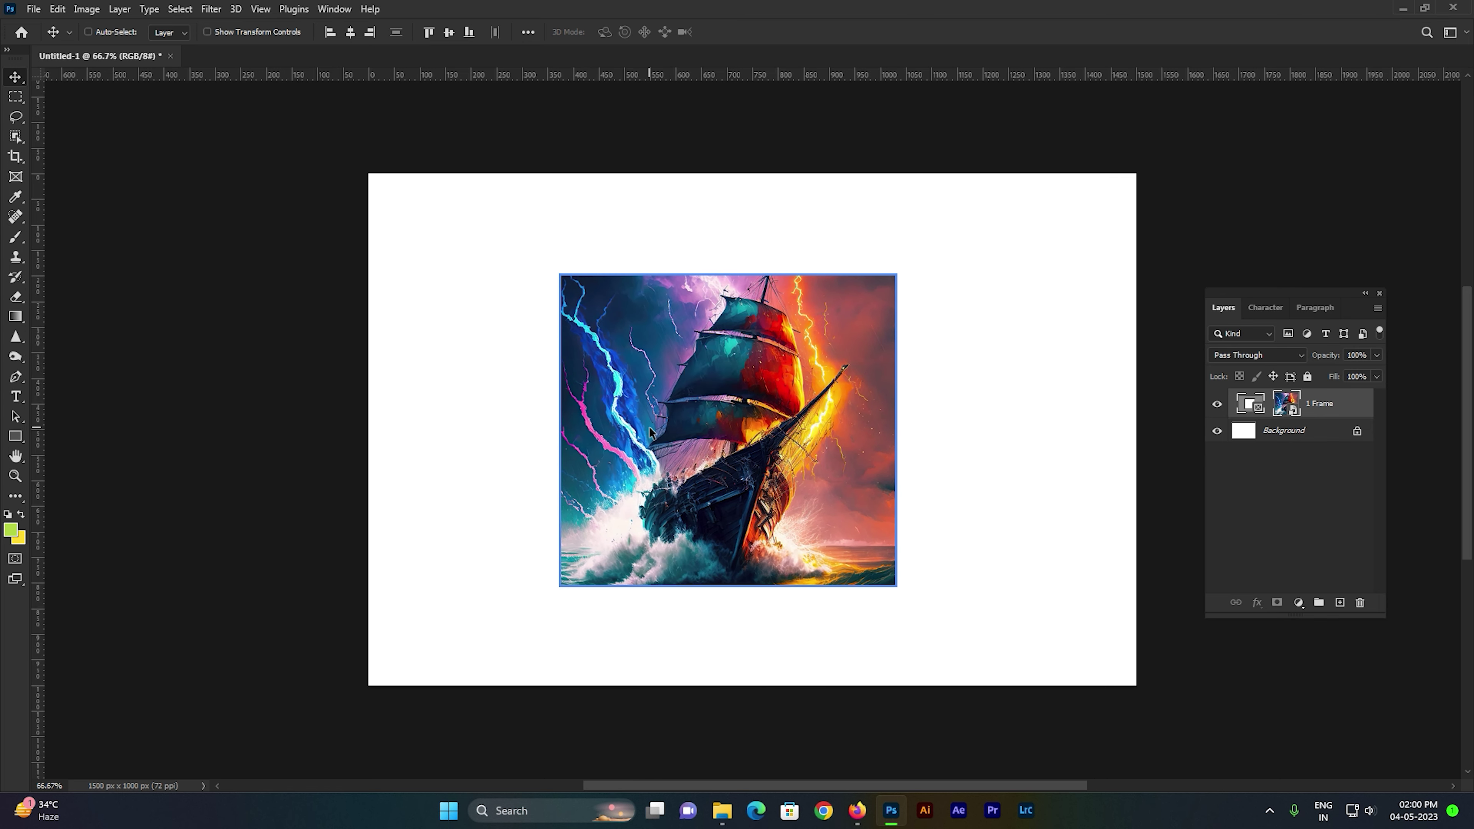
click(16, 177)
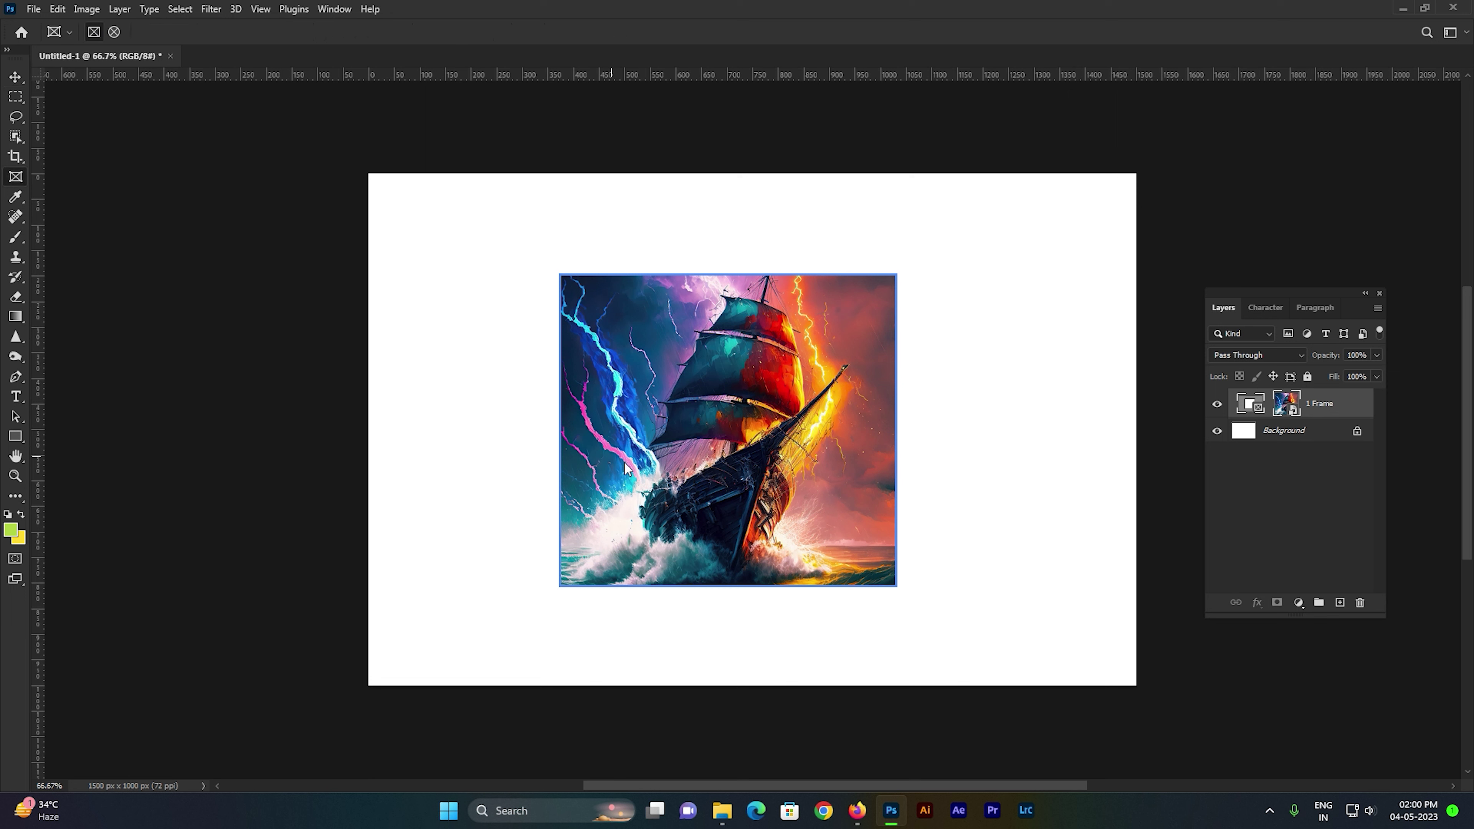
click(672, 432)
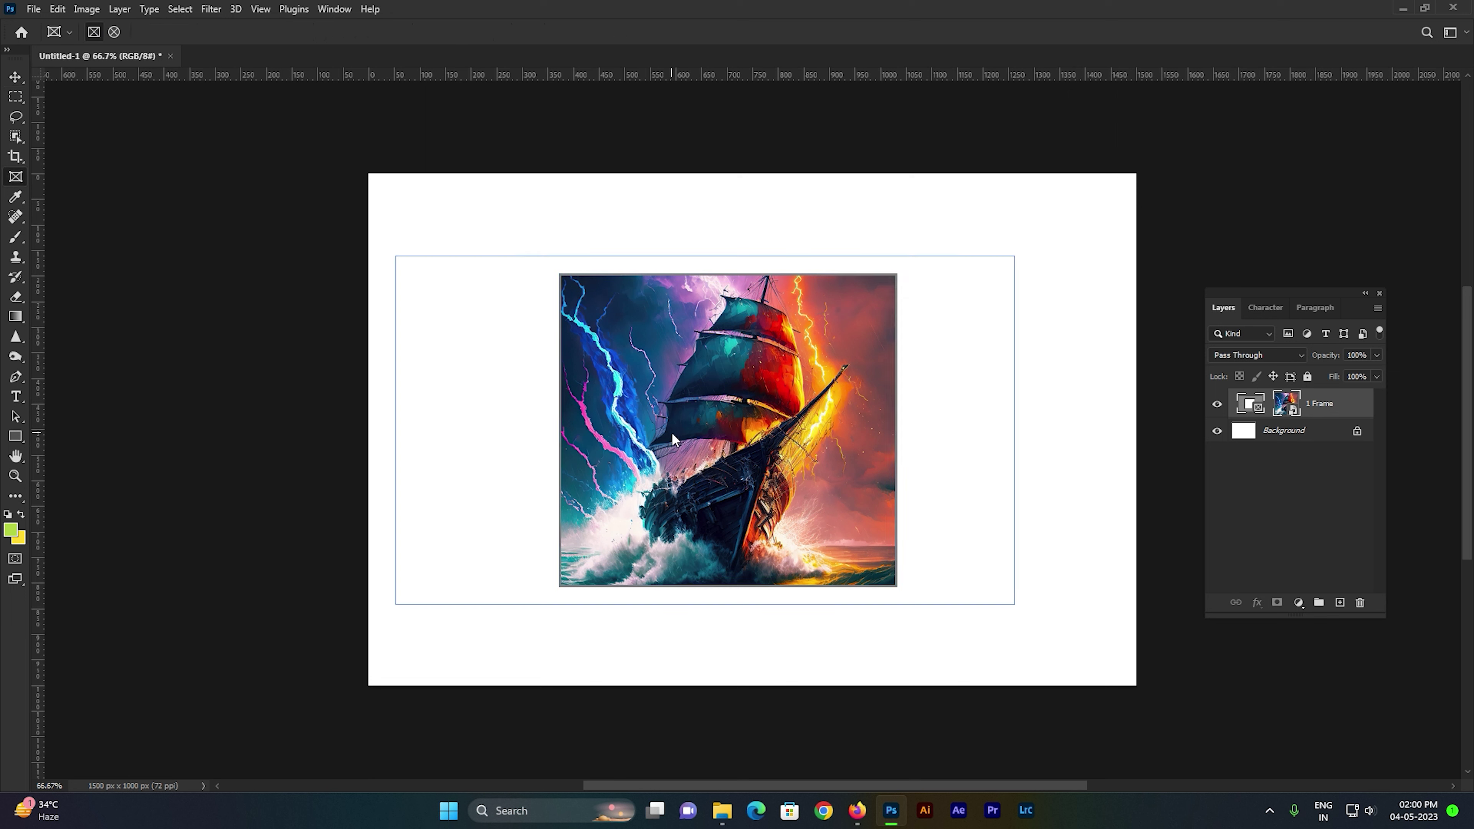
mouse_move(694, 448)
mouse_down()
mouse_move(661, 445)
mouse_move(691, 450)
mouse_up()
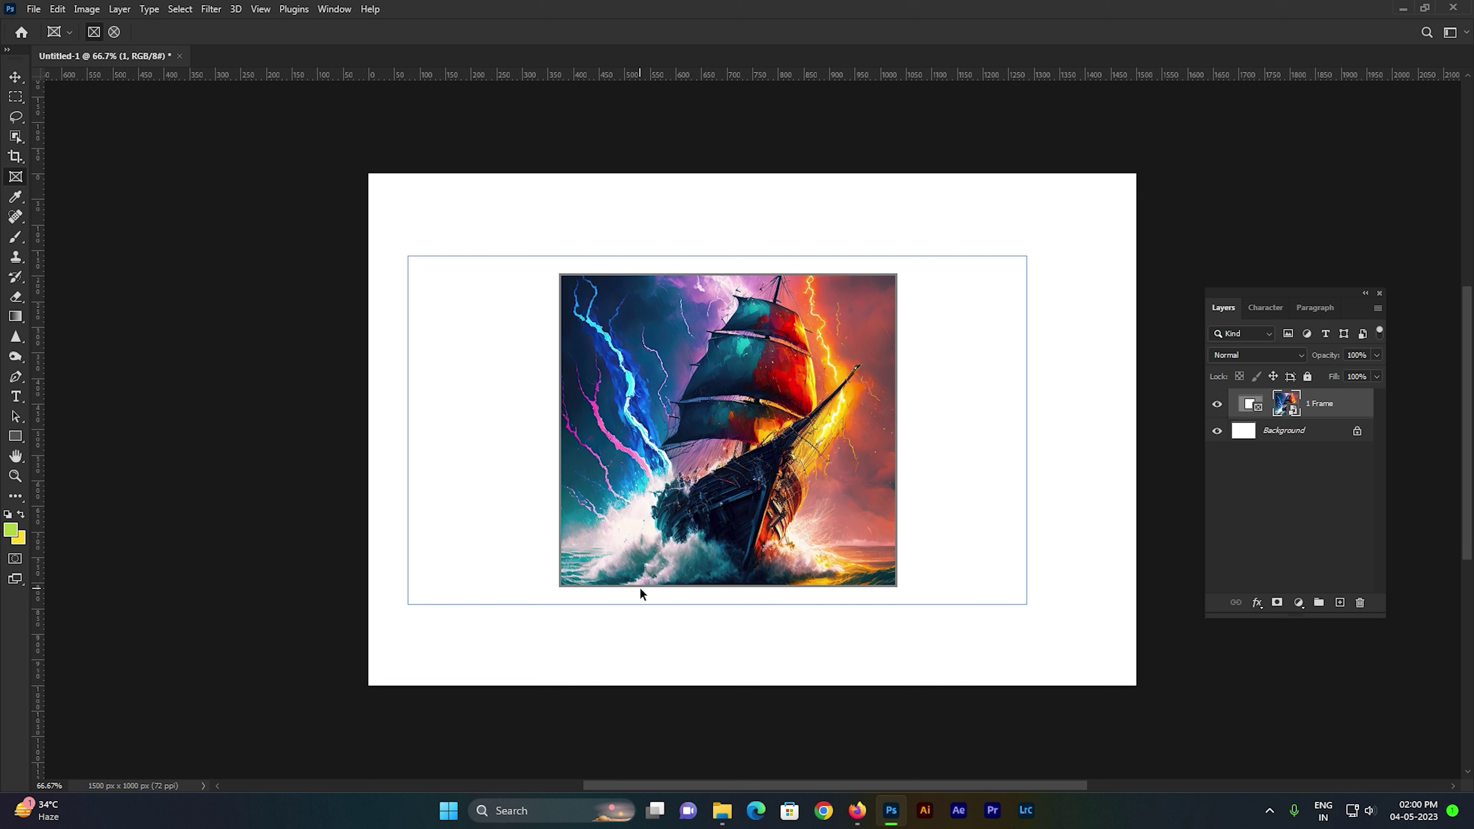
Enlarge the framed ship content slightly to about 32.3% and commit.
key(ctrl+t)
drag(1026, 257, 1036, 251)
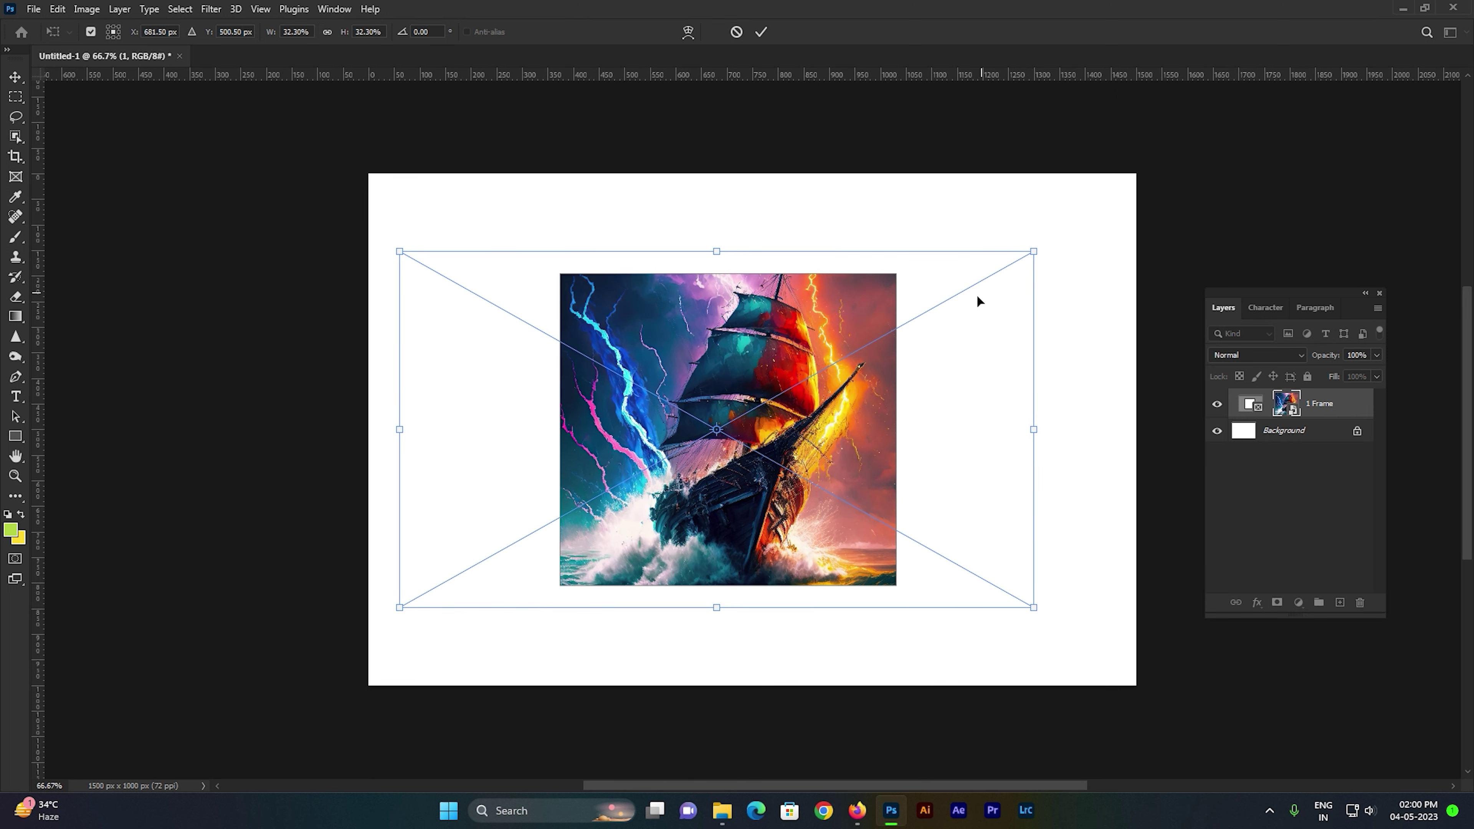
key(Return)
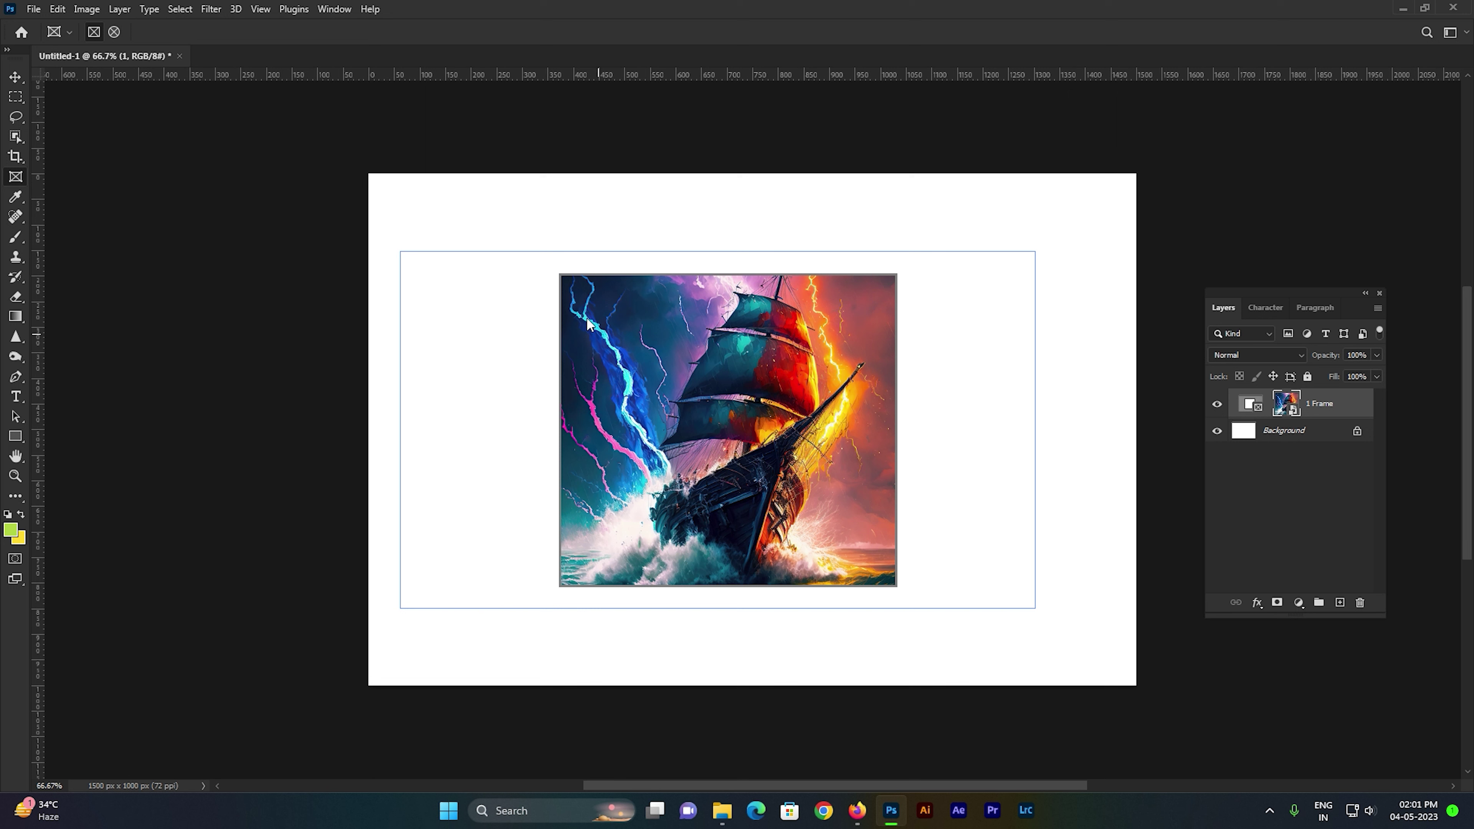
Stretch the framed ship sideways to about 118% width, commit, and deselect.
click(1253, 404)
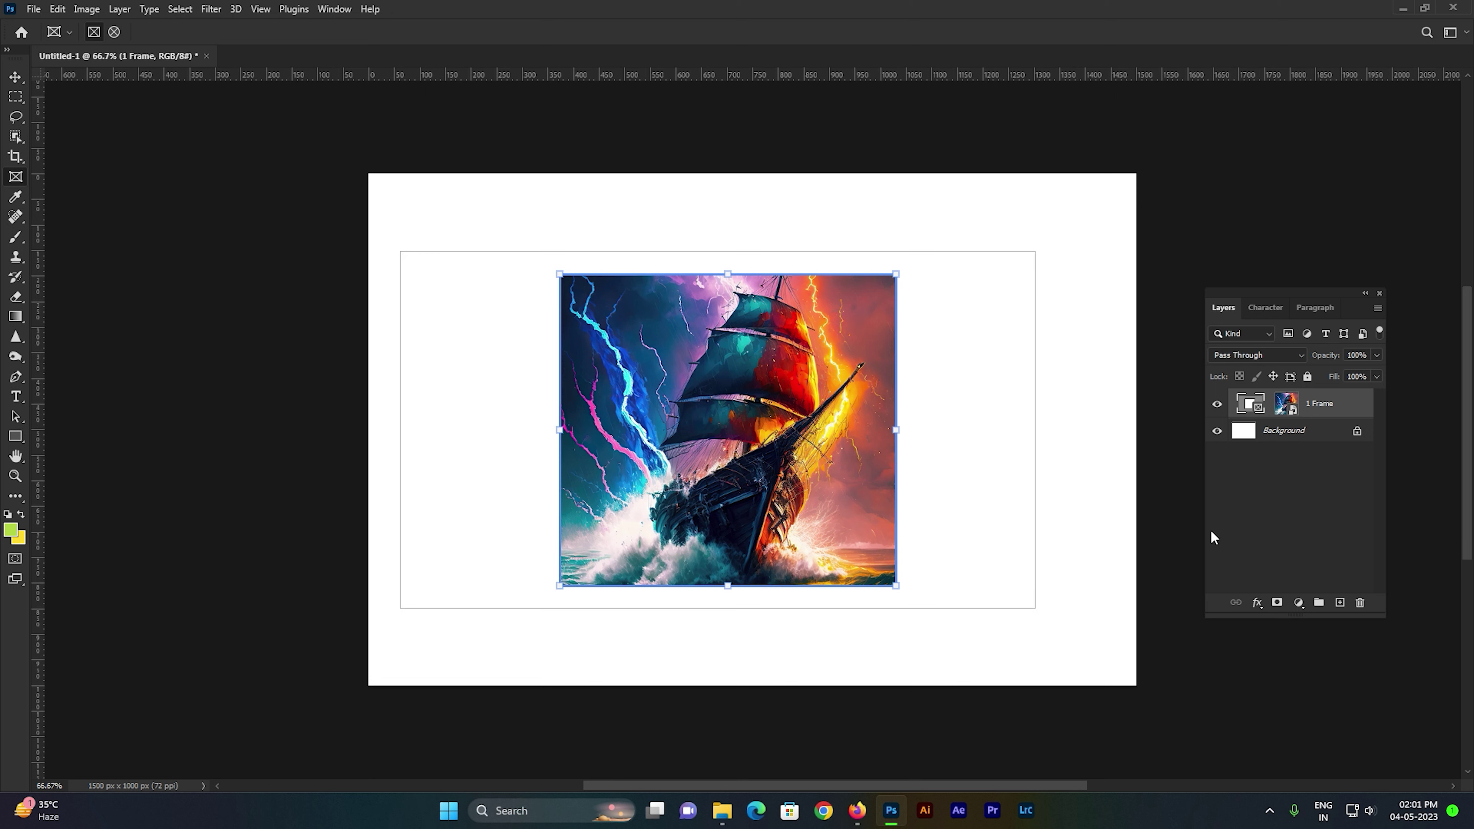
key(ctrl+t)
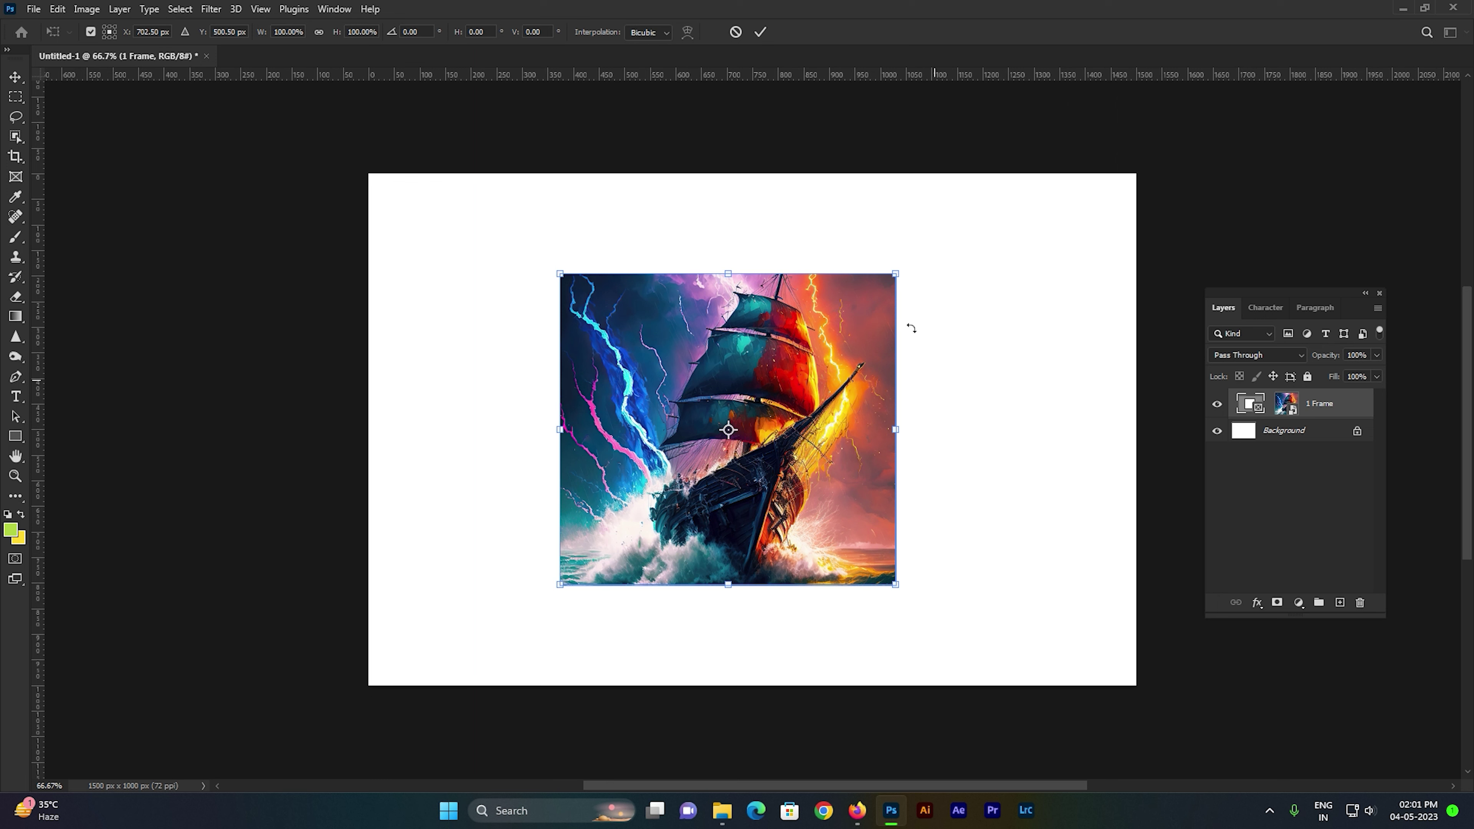
drag(897, 274, 894, 276)
drag(900, 433, 936, 430)
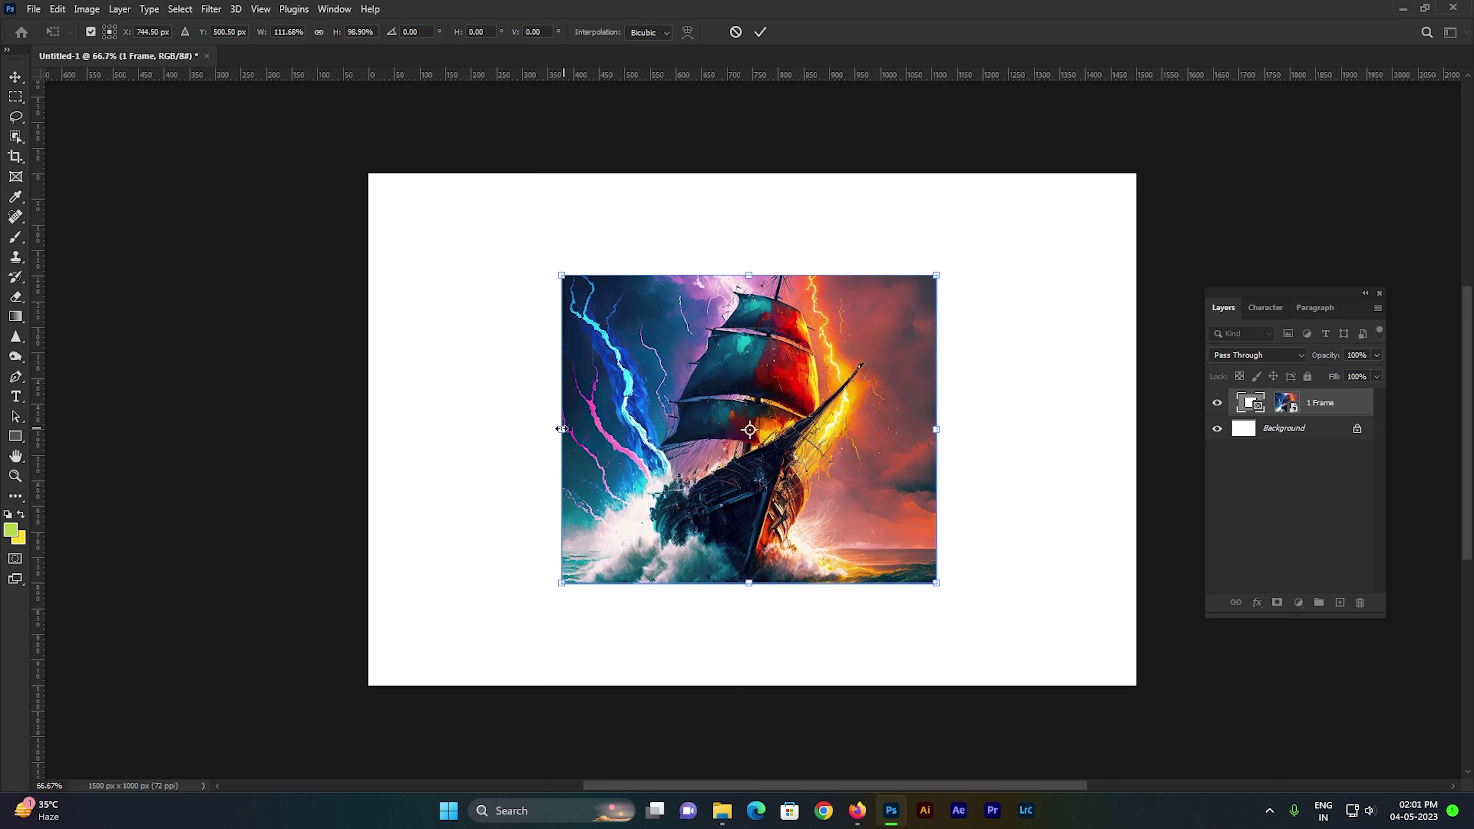
drag(563, 429, 540, 429)
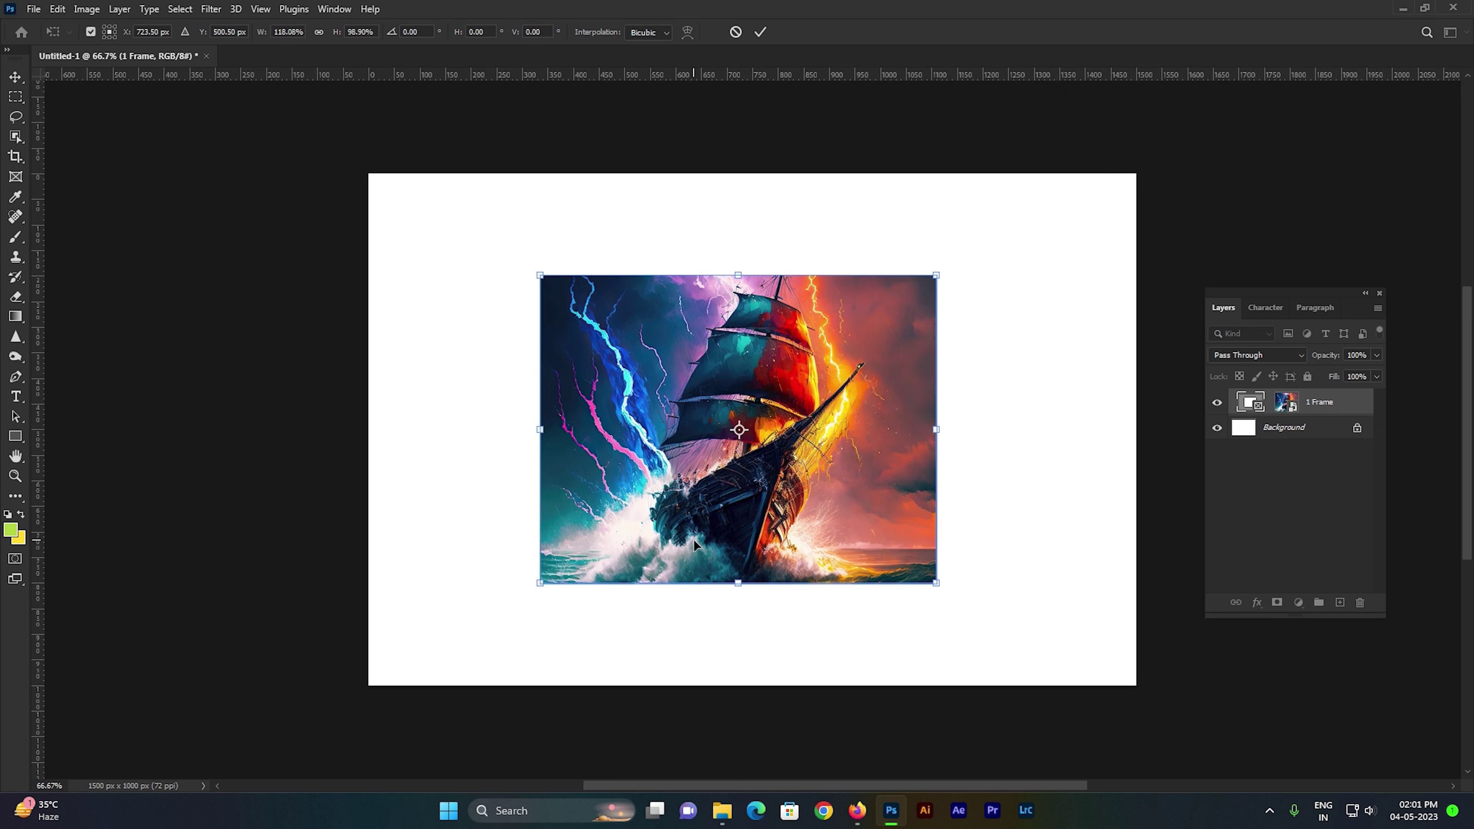
key(Return)
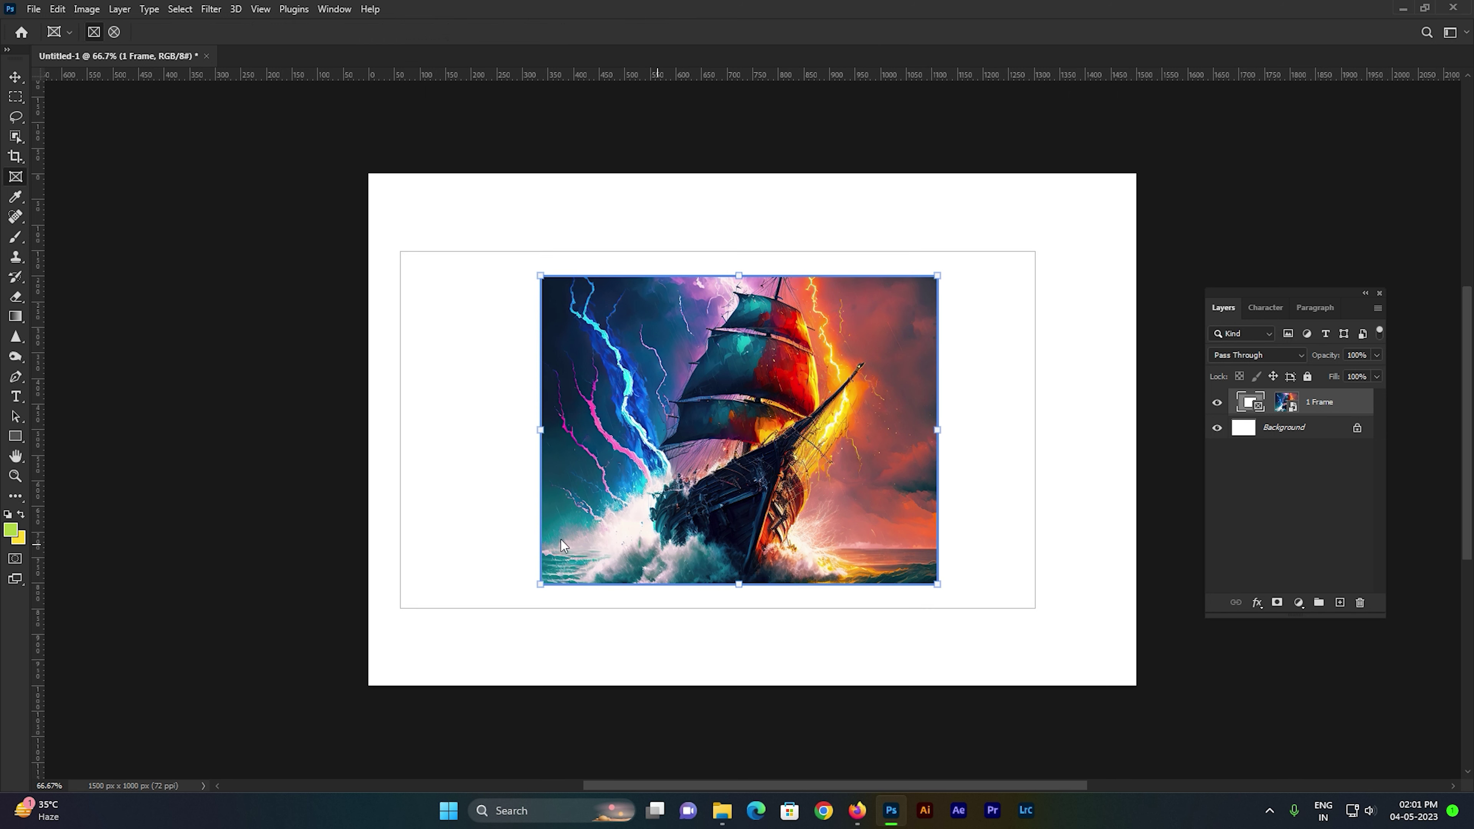
click(1273, 502)
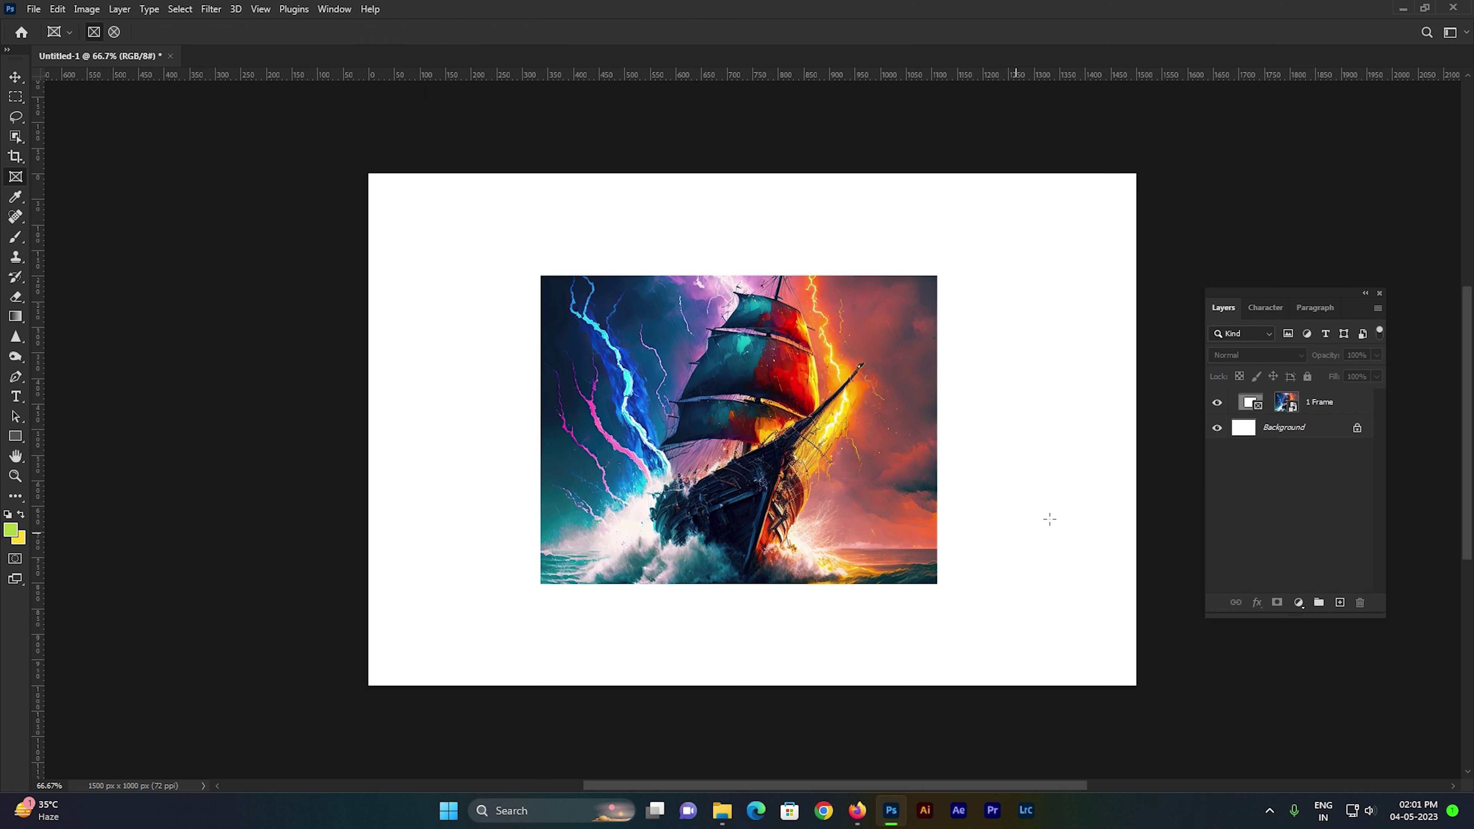
Hide the 1 Frame layer and draw a circular elliptical frame, Frame 1, on the canvas.
click(1217, 402)
click(116, 33)
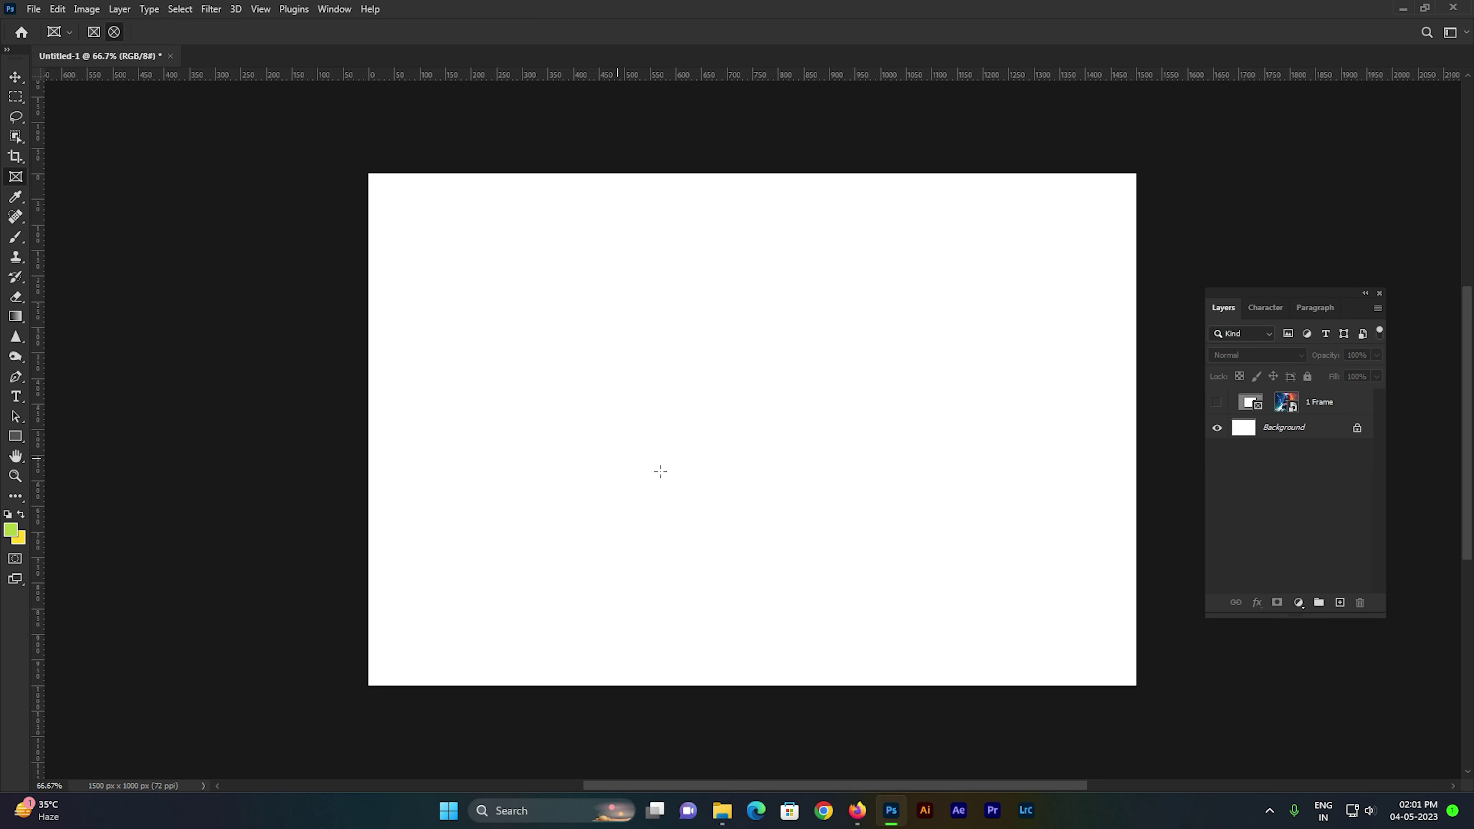
drag(528, 271, 859, 576)
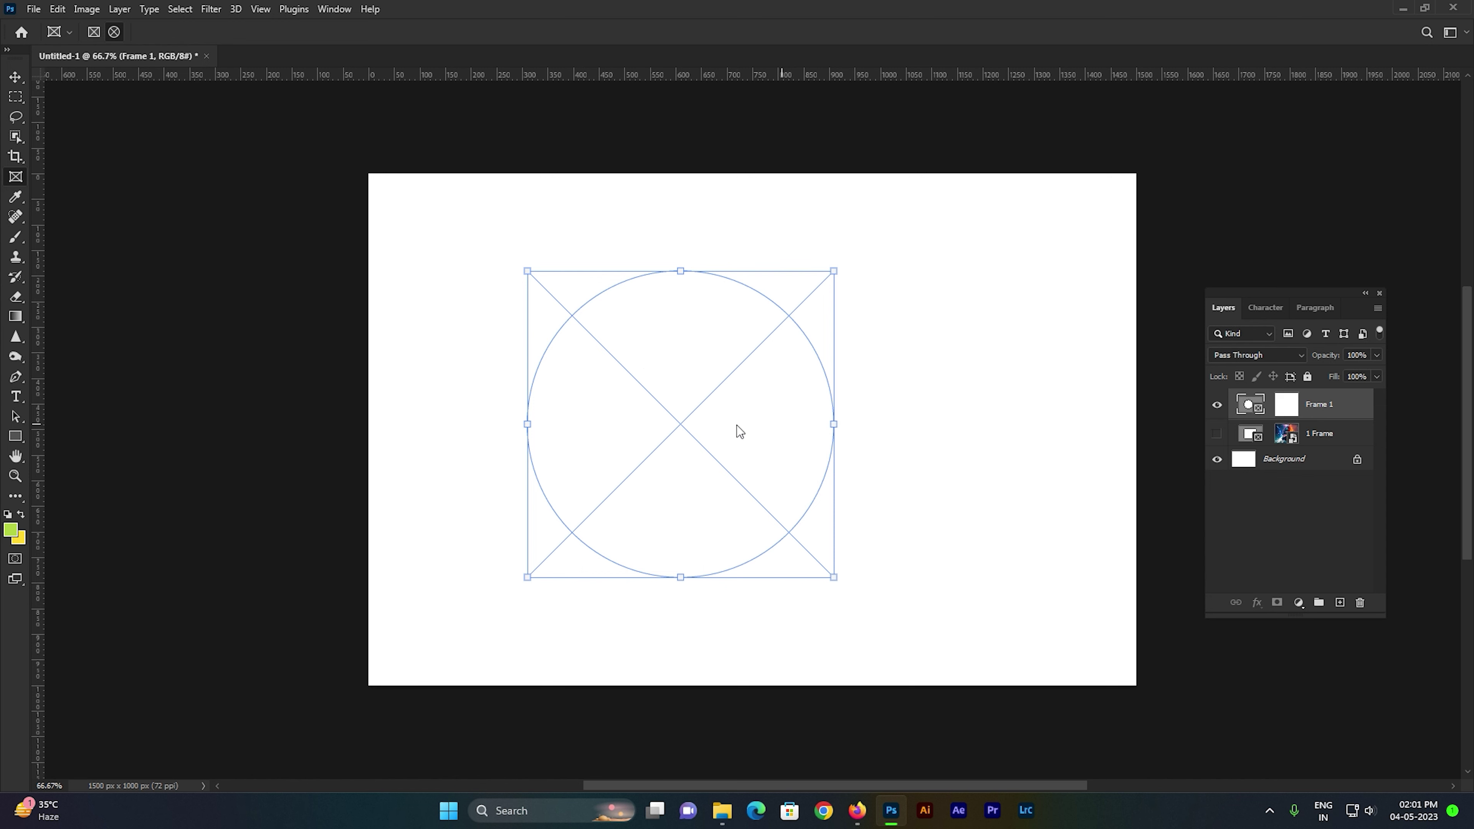
Drag the ship image from the desktop into the circular frame, creating layer 1 Frame.
key(super+d)
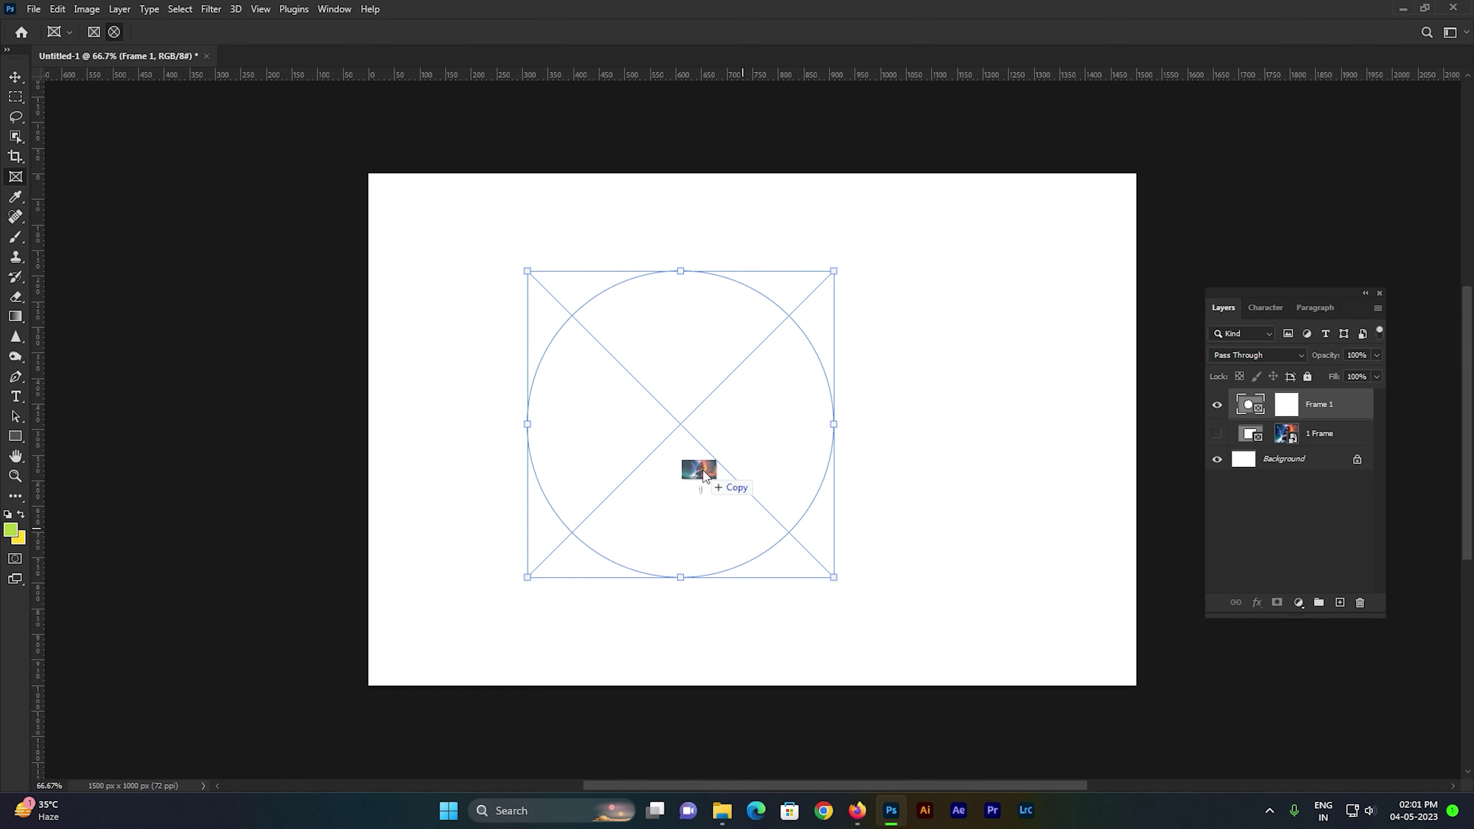
mouse_move(886, 790)
mouse_down()
mouse_move(634, 392)
mouse_move(680, 490)
mouse_up()
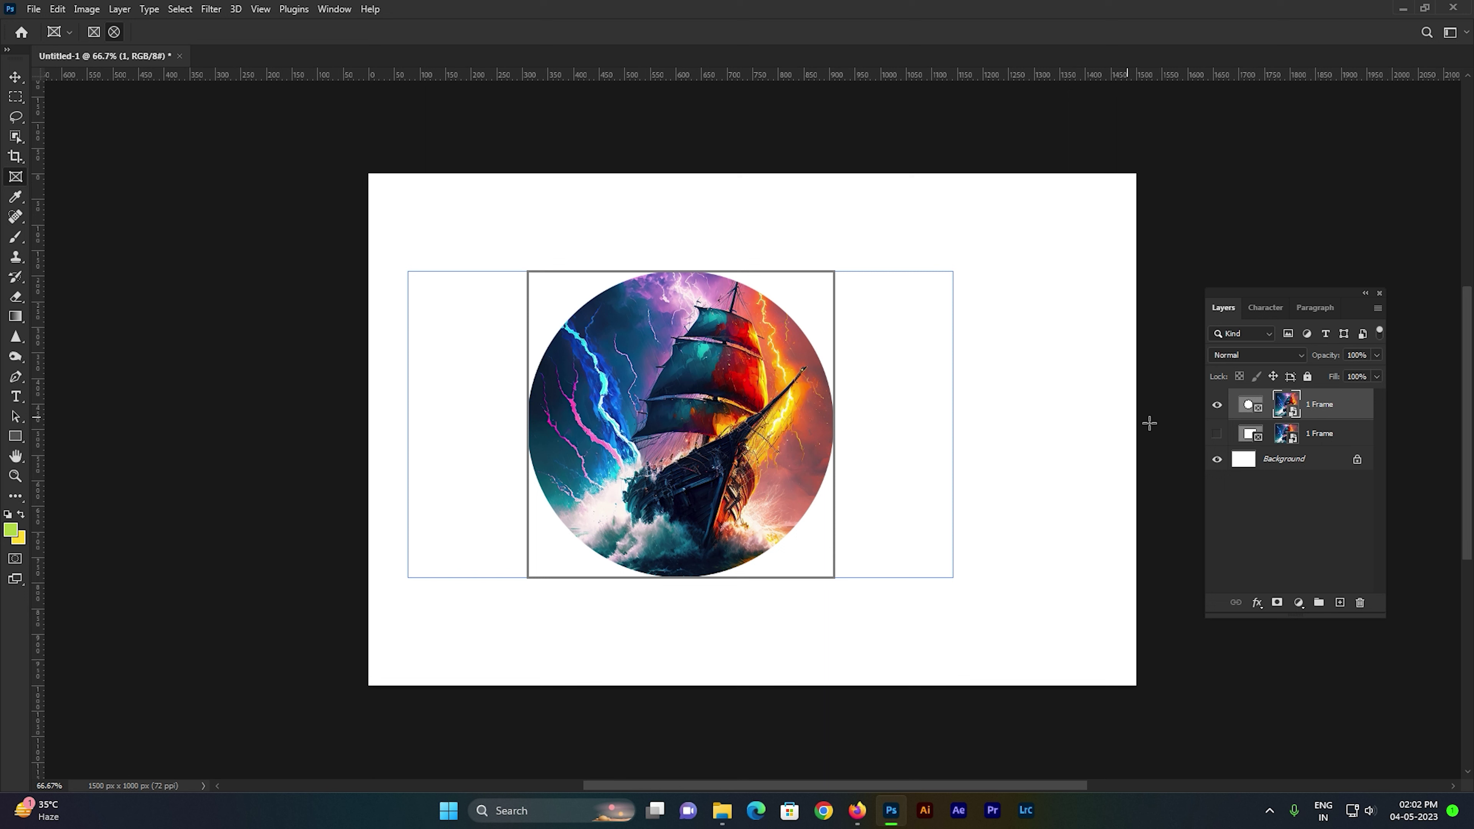
Enlarge the ship image inside the circle, shift it left, and commit the transform.
click(1255, 405)
click(1291, 408)
key(ctrl+t)
drag(953, 270, 979, 255)
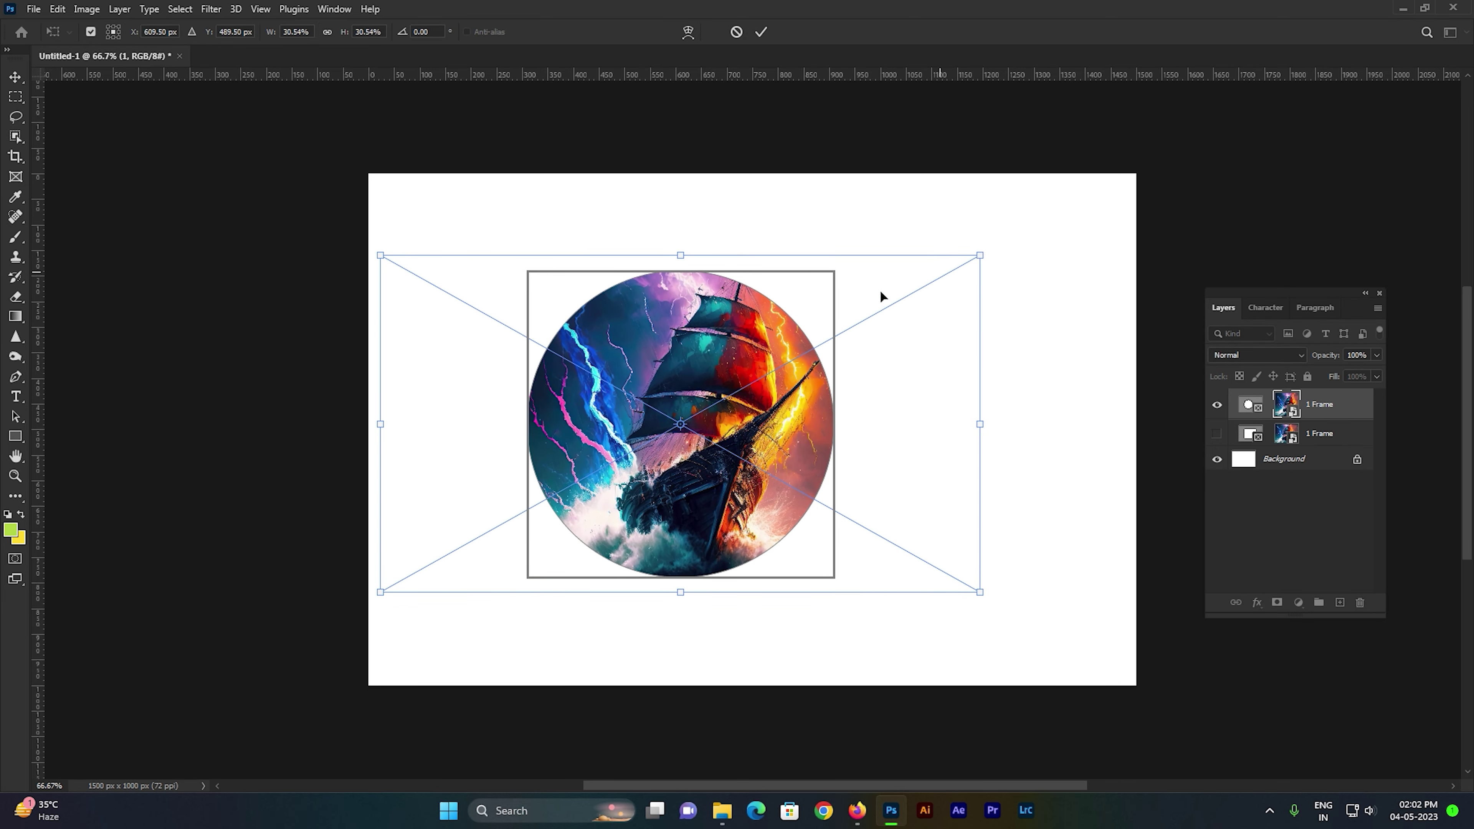
drag(744, 337, 722, 336)
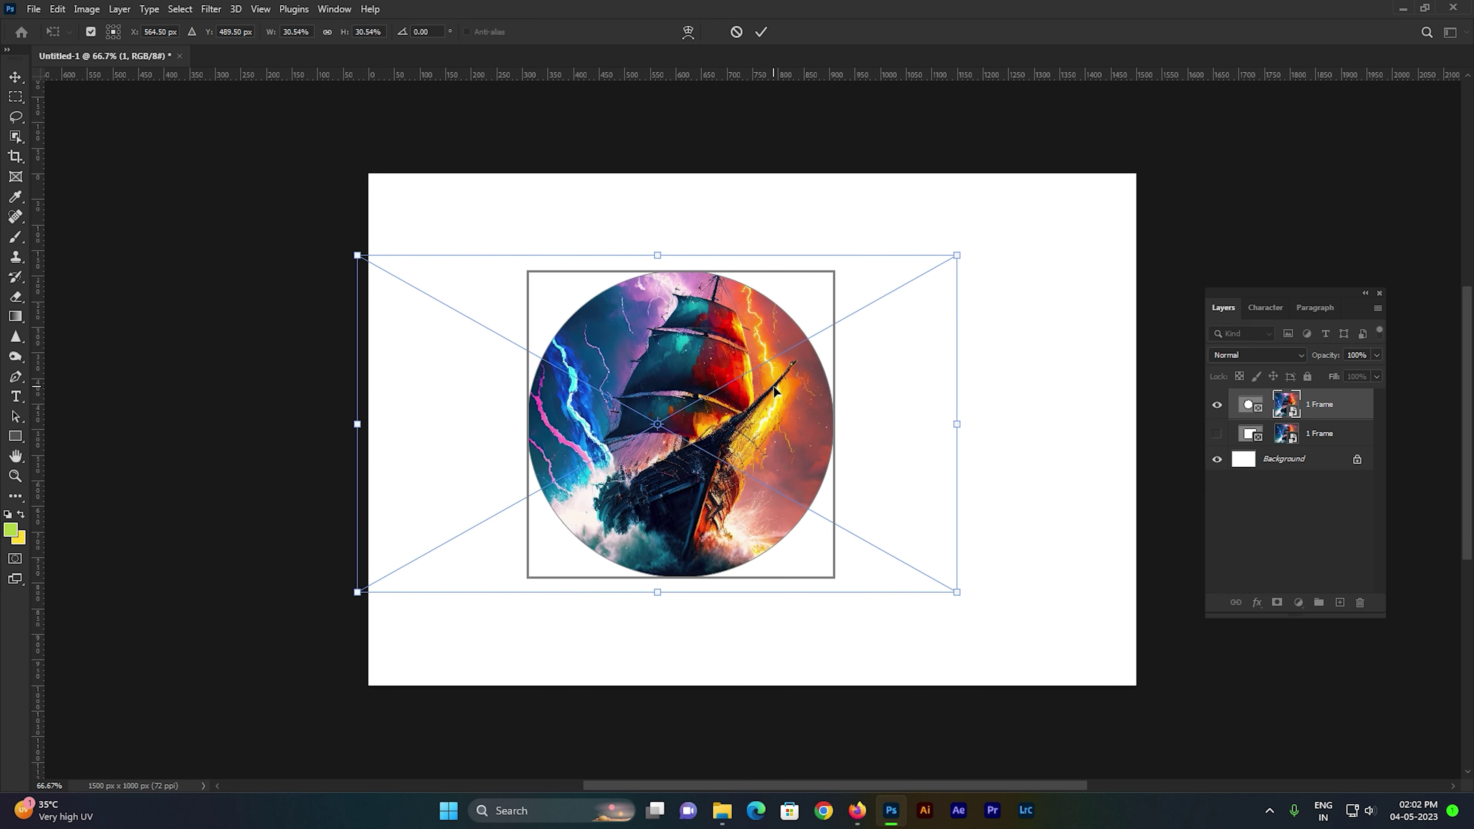
key(Return)
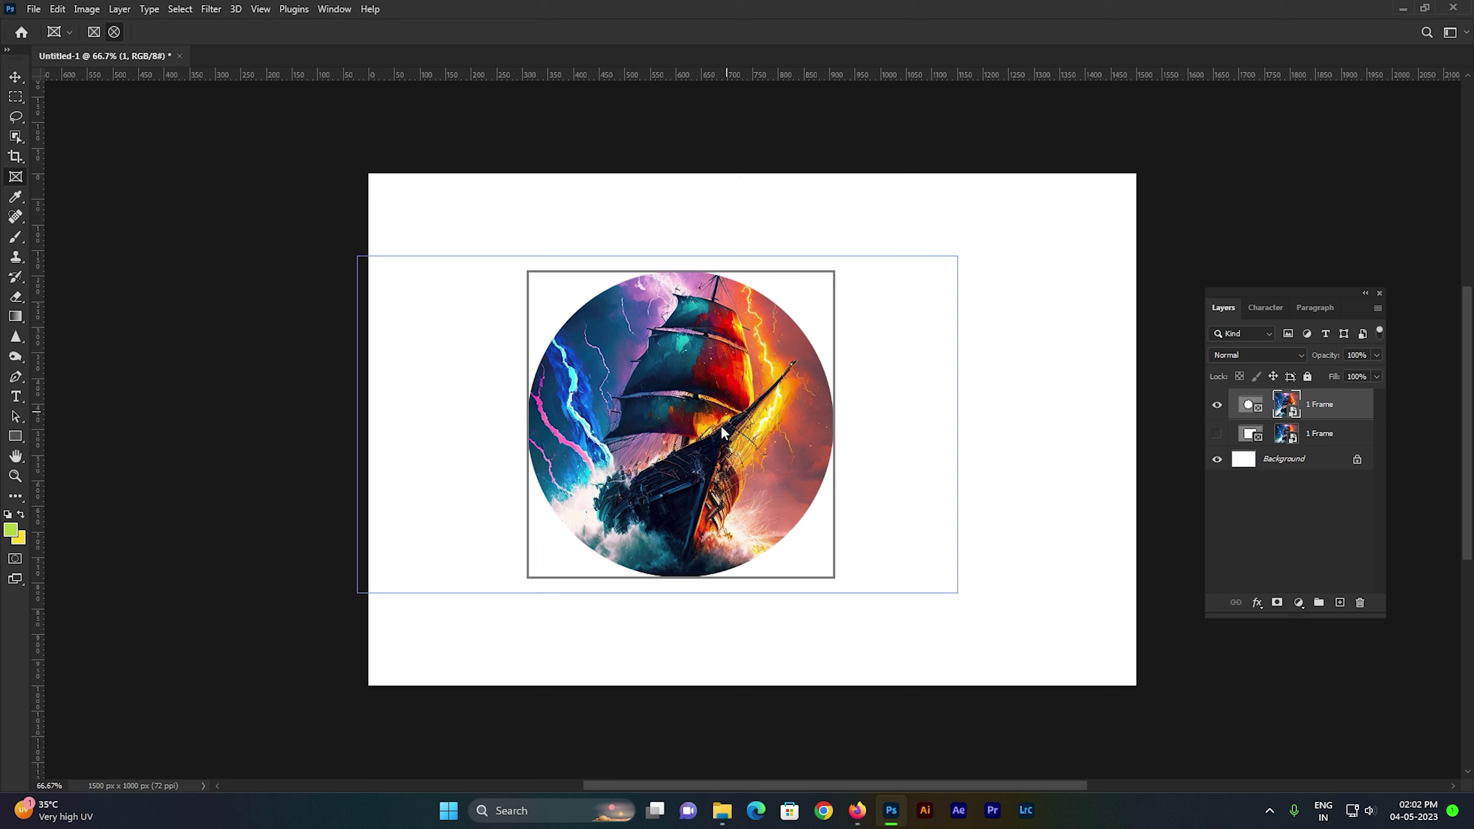
Scale the circular frame itself slightly larger, to about 629 × 629 px.
click(1251, 407)
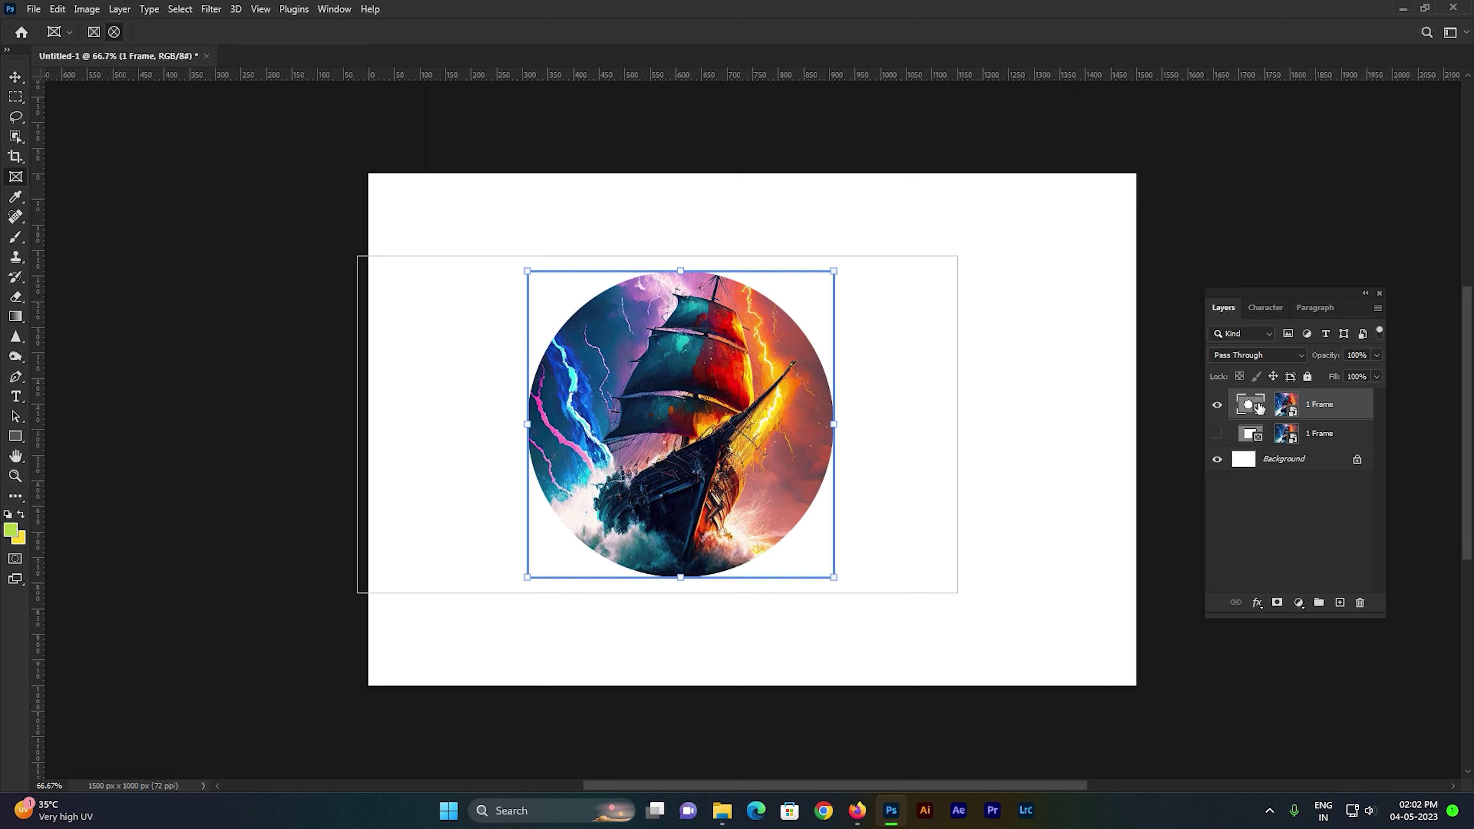
key(ctrl+t)
drag(838, 262, 840, 253)
Commit the frame resize and drag the circular framed ship right and slightly down to centre.
key(Return)
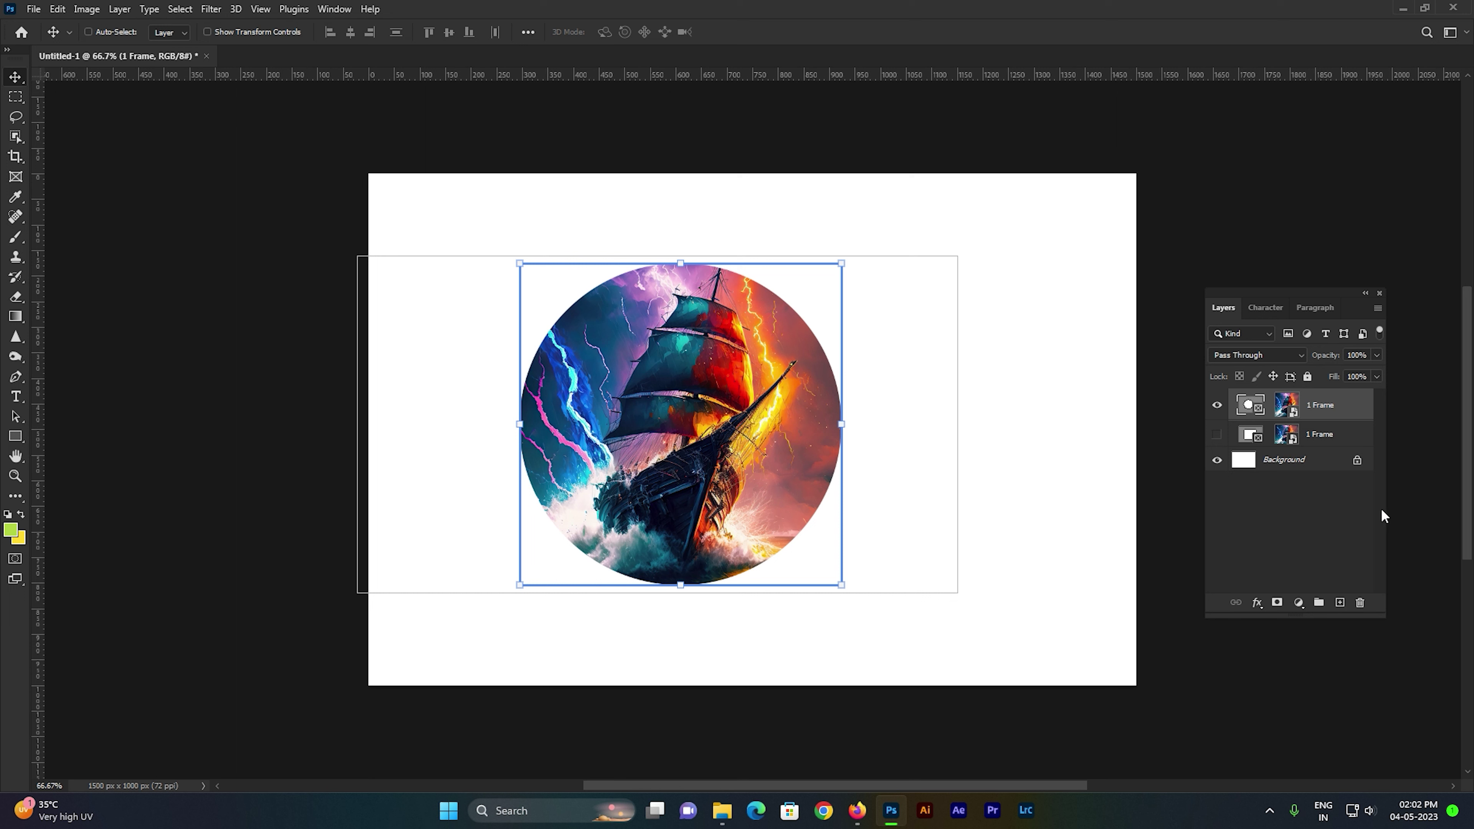
click(1288, 407)
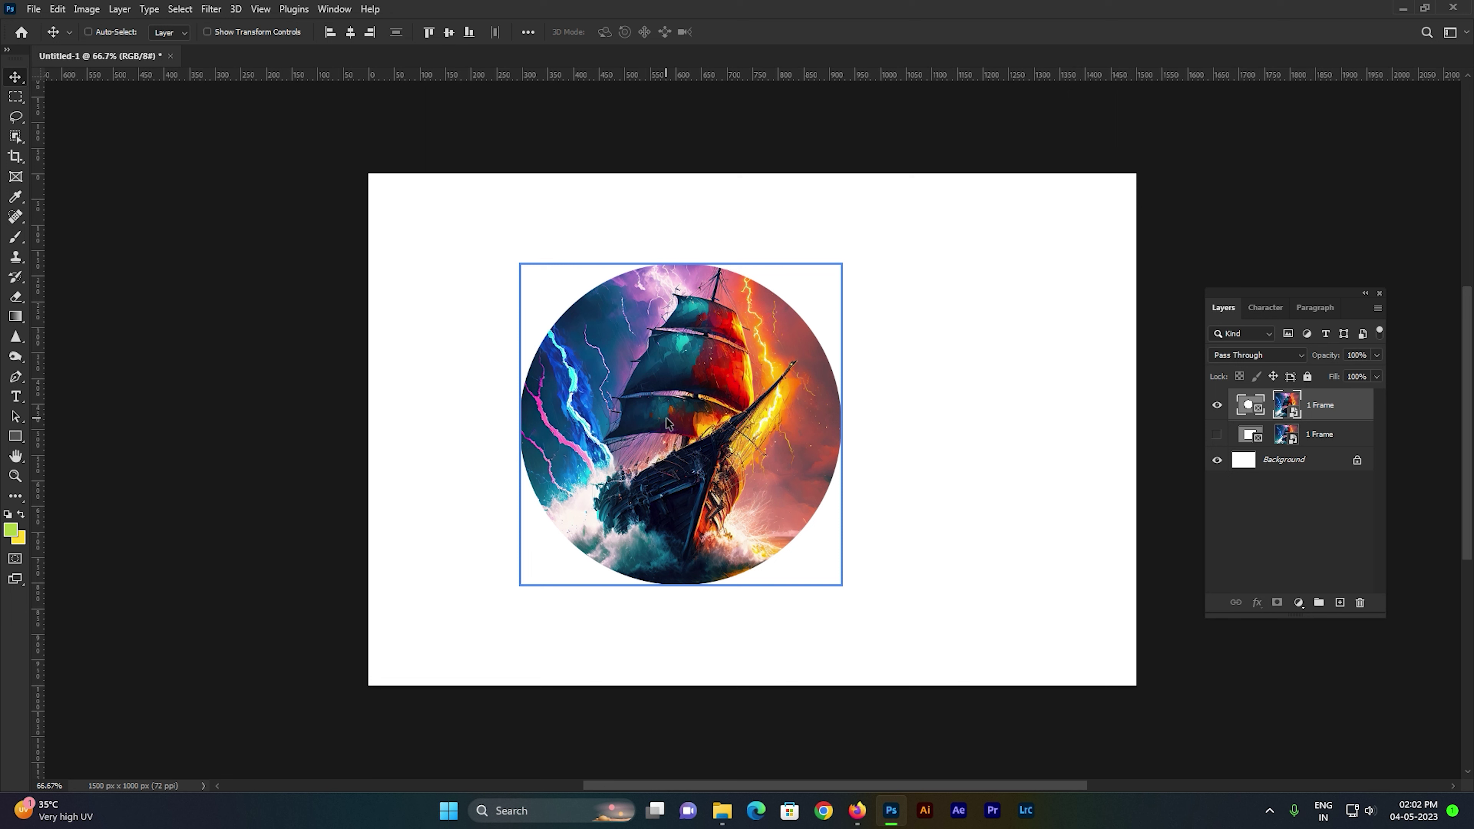
drag(667, 424, 735, 435)
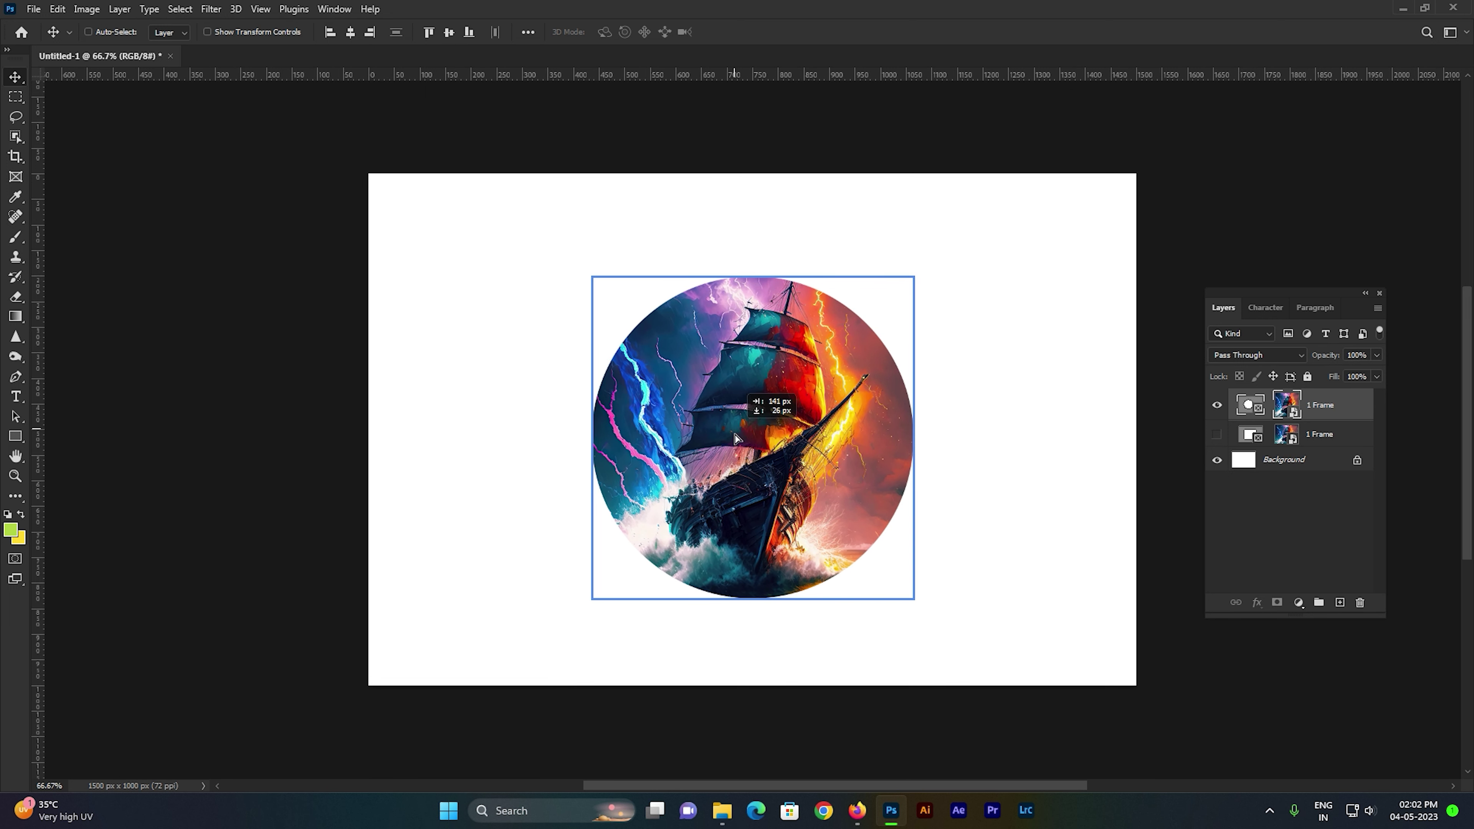
drag(735, 435, 685, 430)
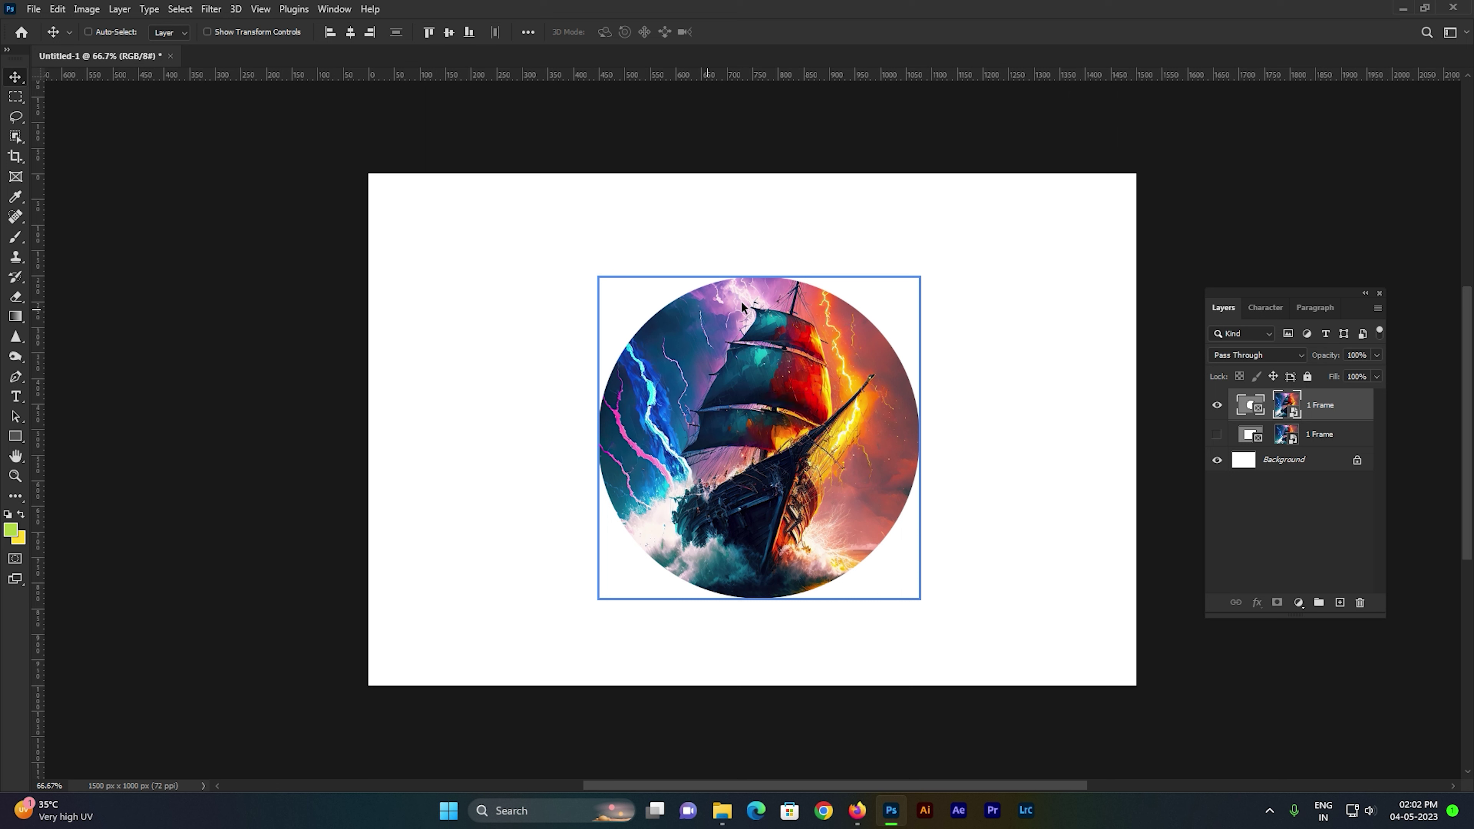